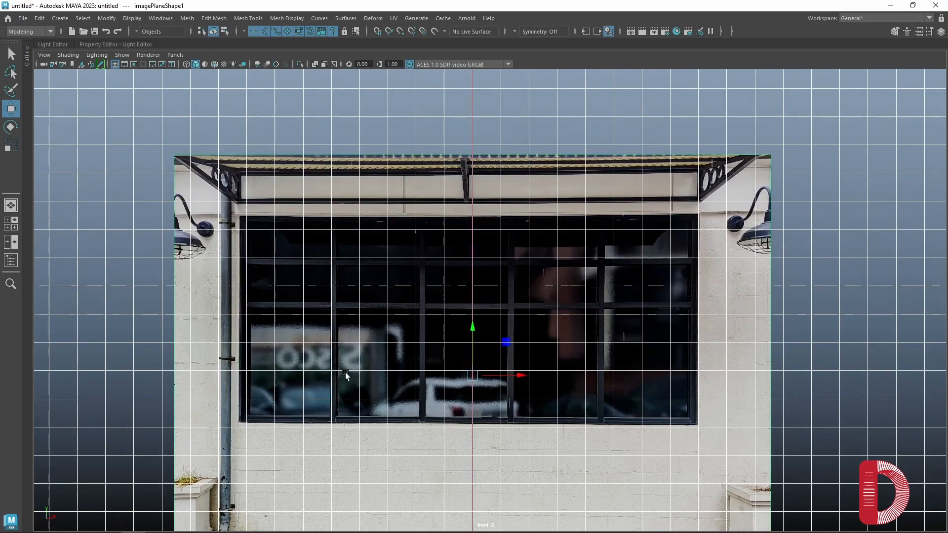
Step: Hide the grid and create a polygon plane covering the storefront wall from the awning down to the pavement
{"action": "left_click", "coordinate": [114, 64]}
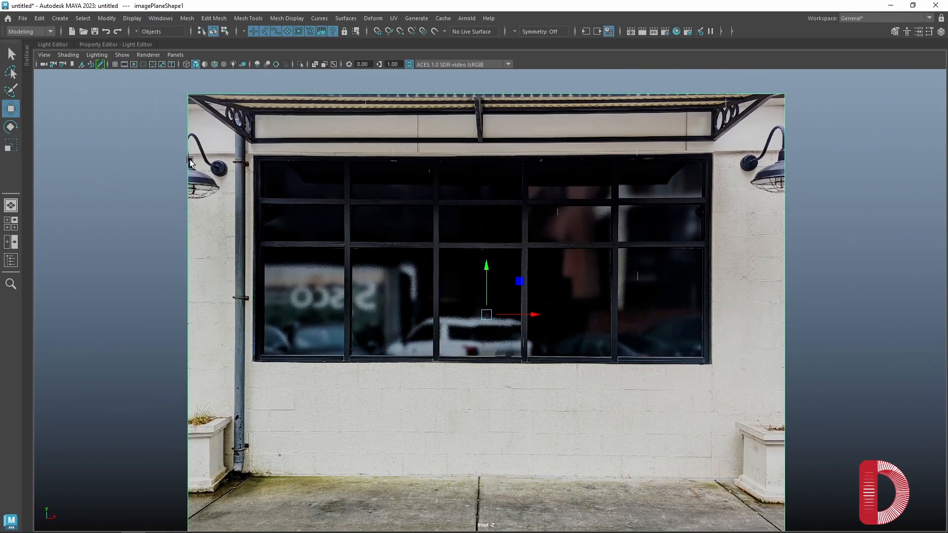
{"action": "left_click", "coordinate": [60, 18]}
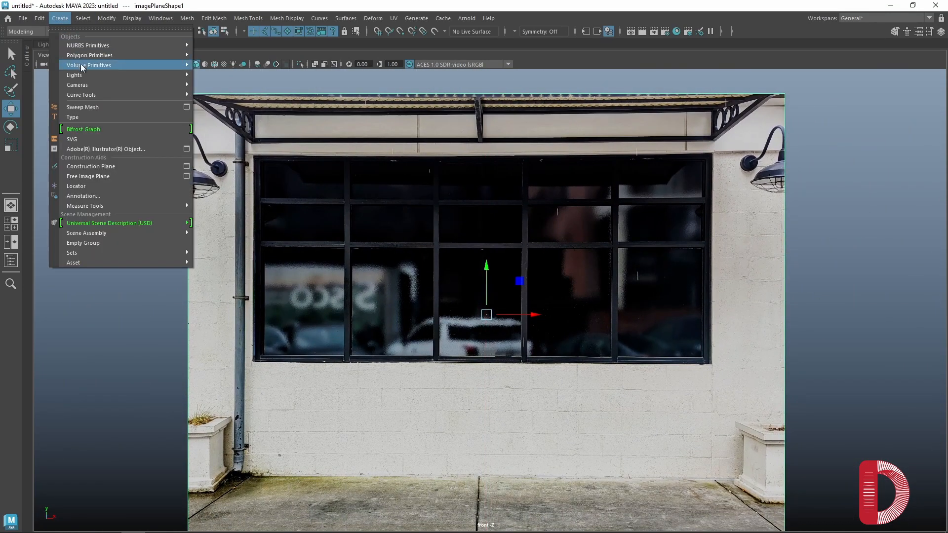
{"action": "mouse_move", "coordinate": [151, 54]}
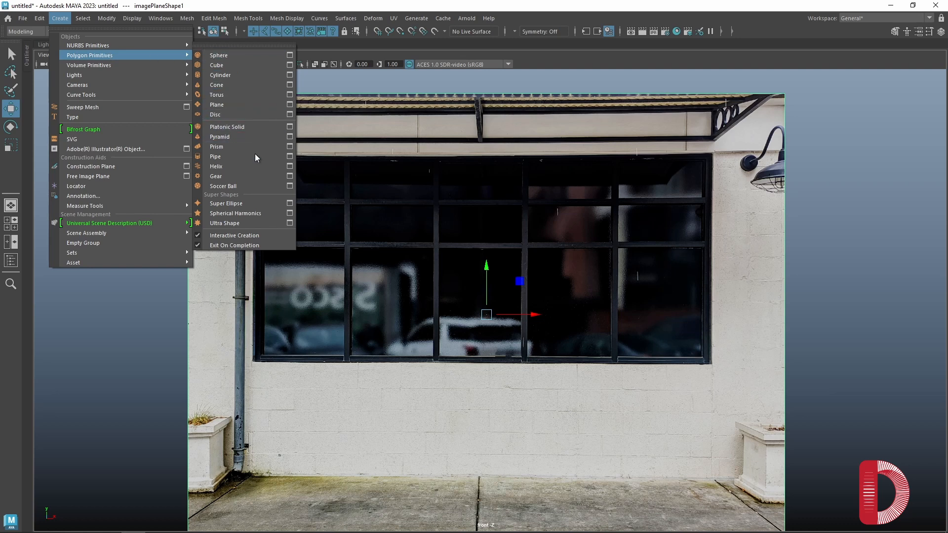
{"action": "left_click", "coordinate": [246, 105]}
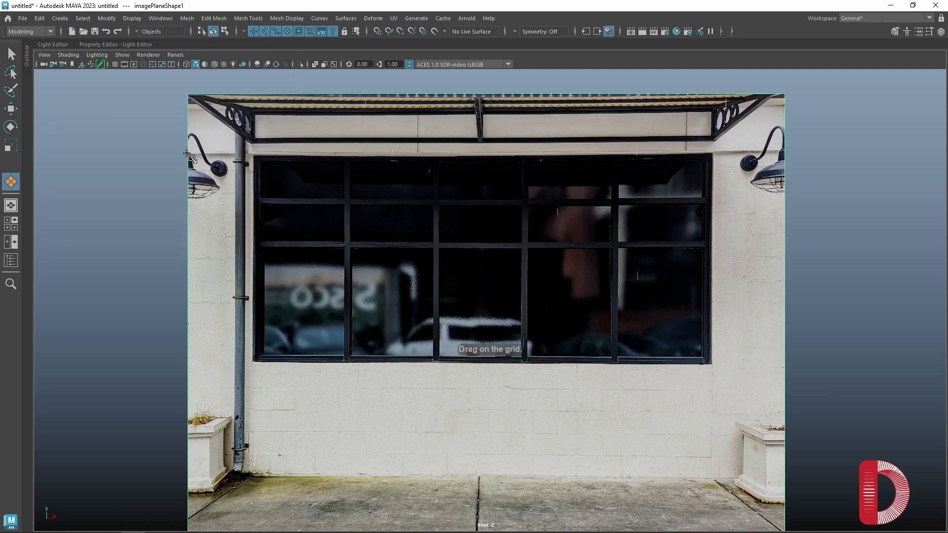
{"action": "left_click_drag", "start_coordinate": [187, 105], "coordinate": [808, 484]}
Step: Show the plane in wireframe and move it up slightly so its lower edge meets the base of the wall
{"action": "key", "text": "w"}
{"action": "key", "text": "4"}
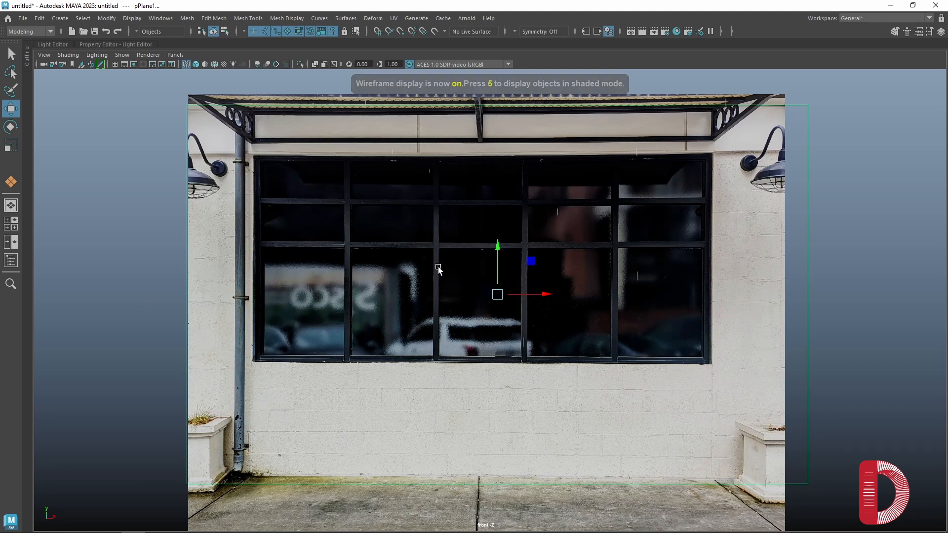
{"action": "left_click_drag", "start_coordinate": [498, 246], "coordinate": [496, 237]}
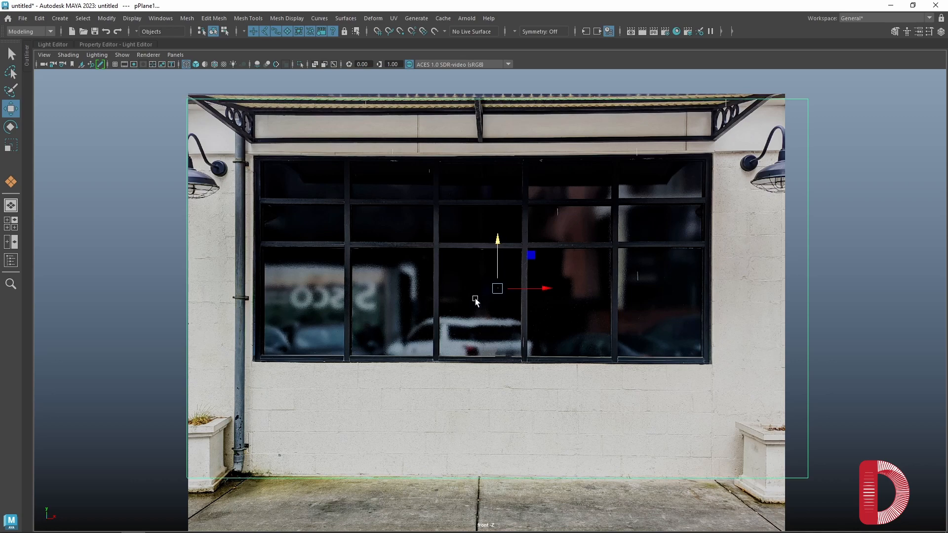
{"action": "scroll", "coordinate": [476, 301], "scroll_direction": "up", "scroll_amount": 3}
{"action": "middle_click_drag", "start_coordinate": [405, 347], "coordinate": [405, 341], "text": "alt"}
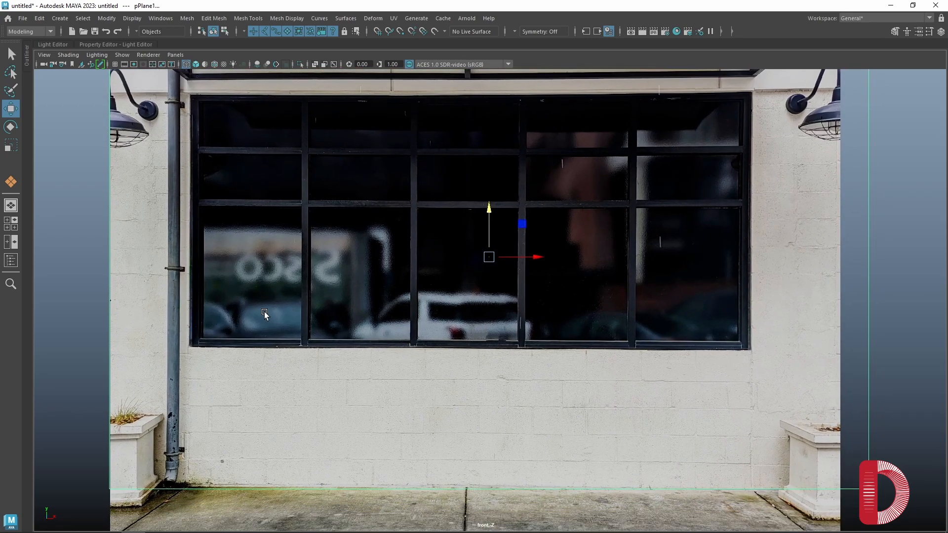
Step: Display the plane shaded with X-ray and insert a vertical edge loop through its middle
{"action": "key", "text": "5"}
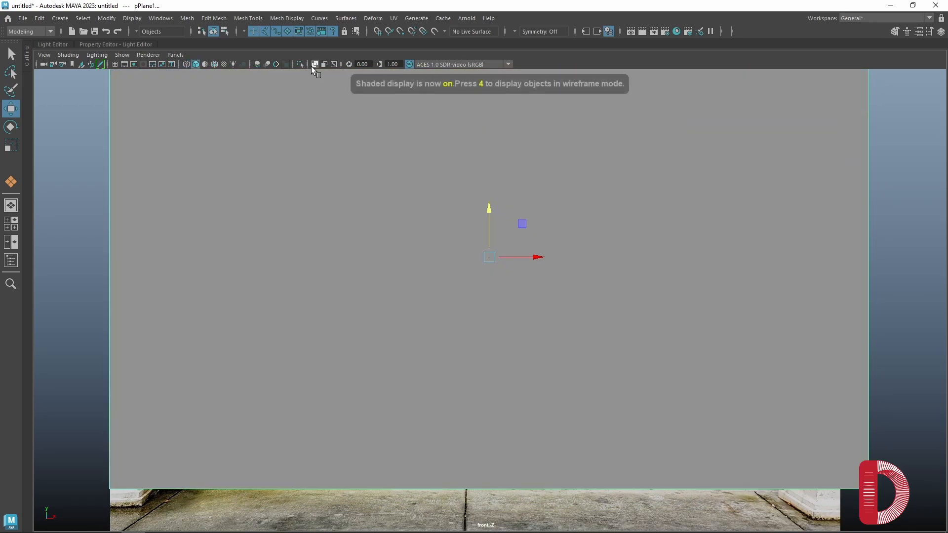
{"action": "left_click", "coordinate": [312, 65]}
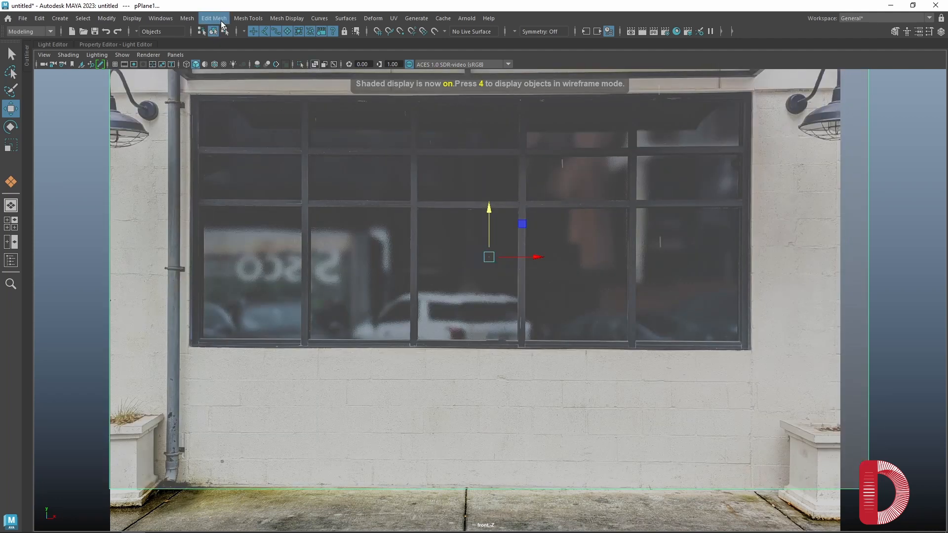
{"action": "left_click", "coordinate": [259, 22]}
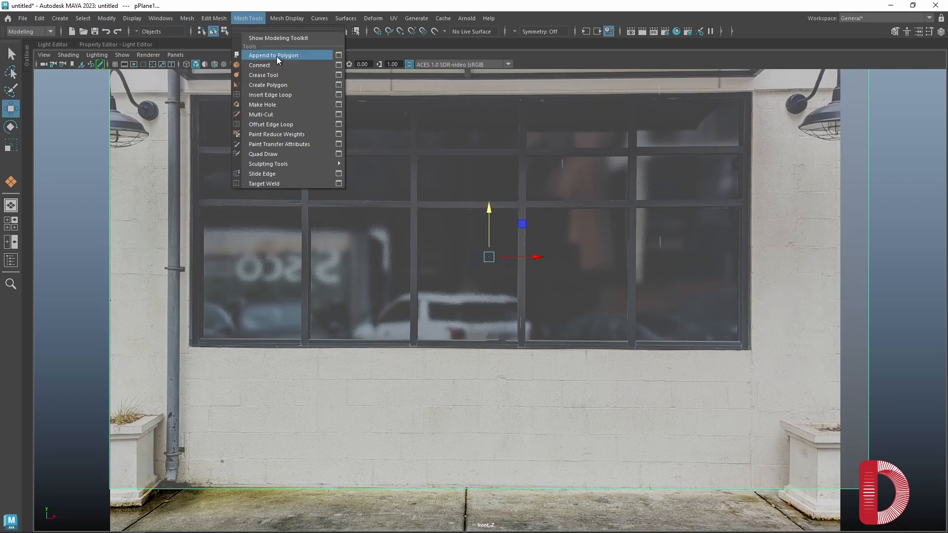
{"action": "left_click", "coordinate": [291, 96]}
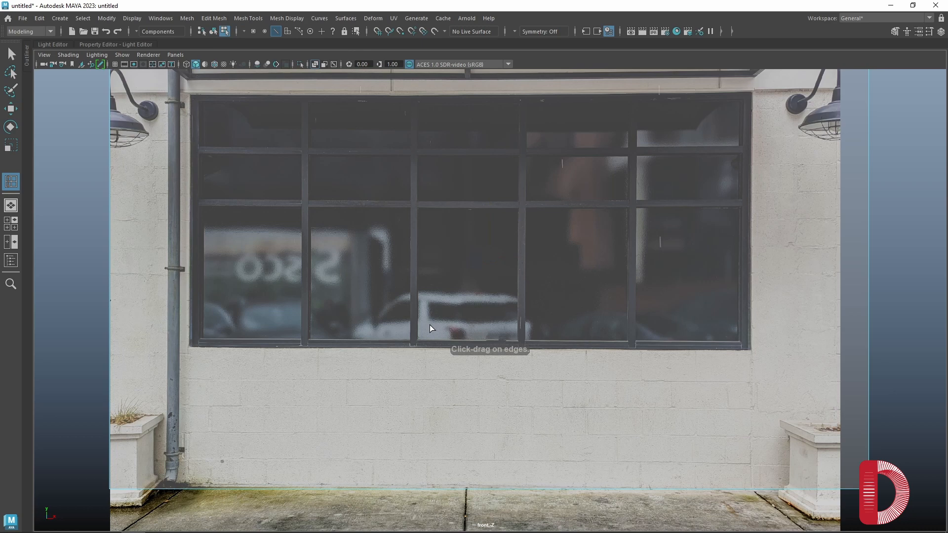
{"action": "left_click", "coordinate": [445, 487]}
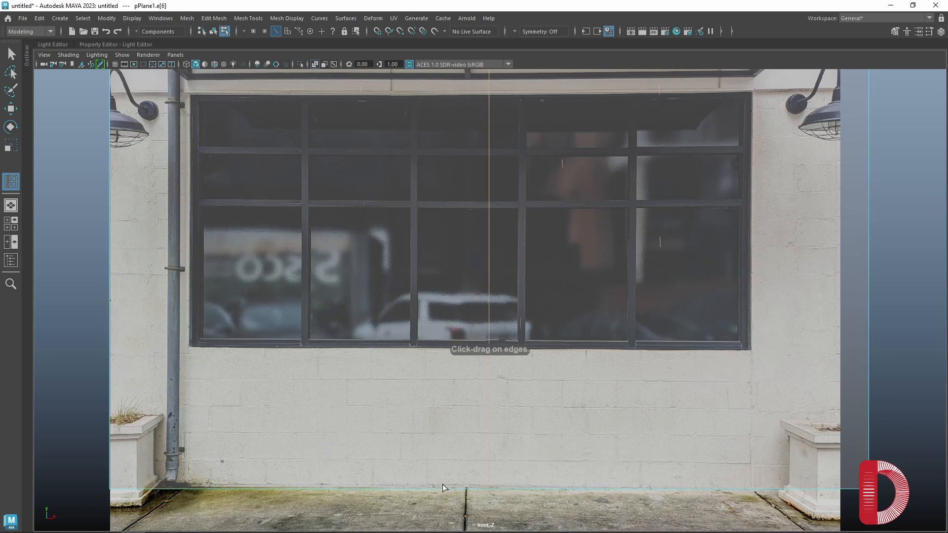
Step: Return to object mode and move the plane left so its centre loop lines up with the middle of the reference
{"action": "key", "text": "w"}
{"action": "right_click_drag", "start_coordinate": [472, 260], "coordinate": [475, 241]}
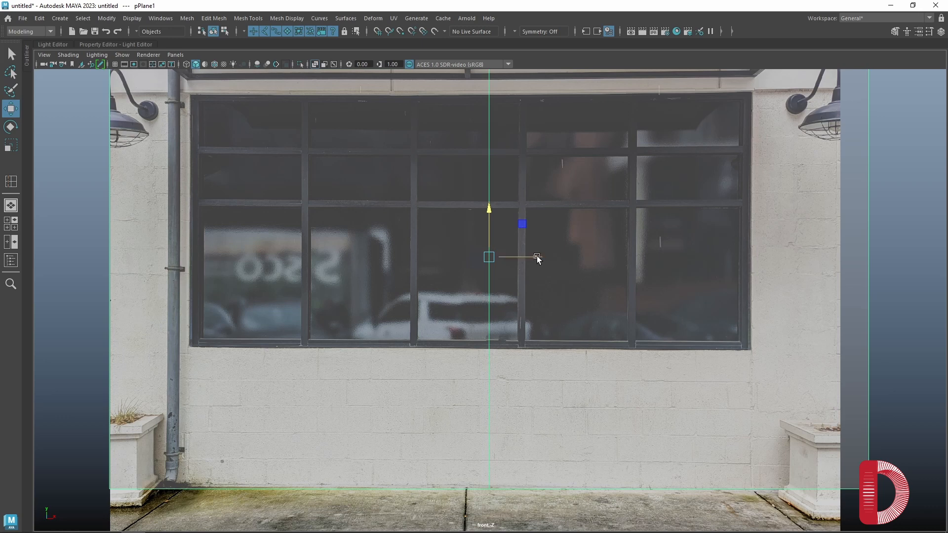
{"action": "left_click_drag", "start_coordinate": [535, 257], "coordinate": [514, 252]}
Step: Set the Insert Edge Loop tool to maintain relative distance from edge
{"action": "scroll", "coordinate": [226, 354], "scroll_direction": "up", "scroll_amount": 2}
{"action": "scroll", "coordinate": [176, 374], "scroll_direction": "up", "scroll_amount": 1}
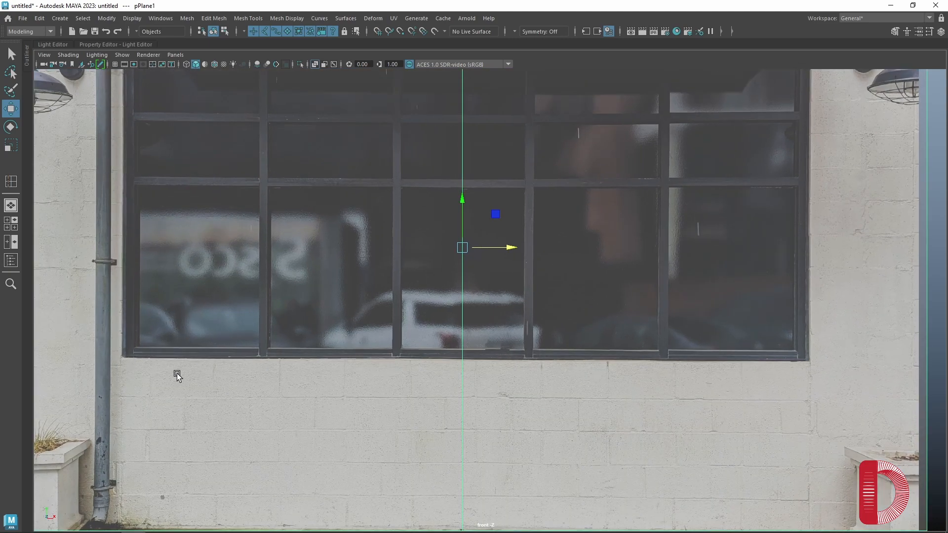
{"action": "middle_click_drag", "start_coordinate": [166, 410], "coordinate": [271, 393], "text": "alt"}
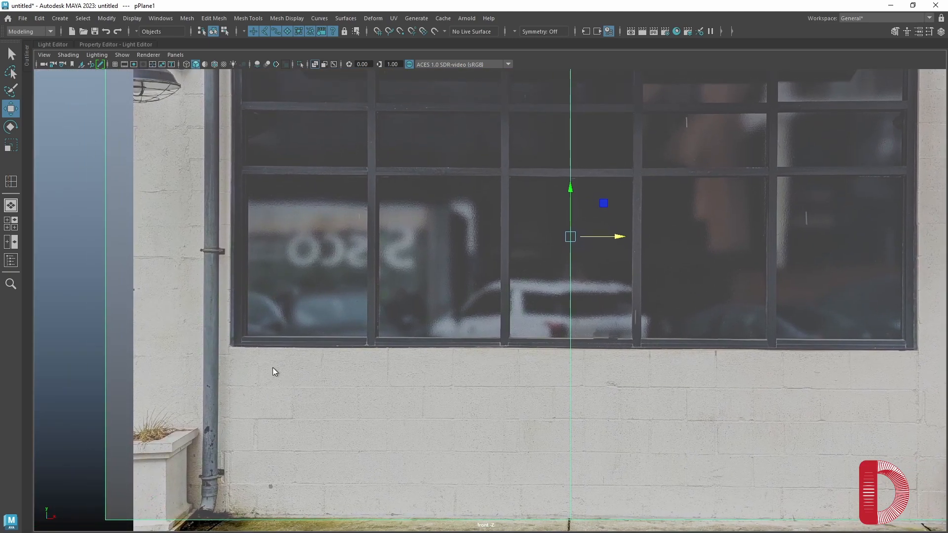
{"action": "right_click", "coordinate": [272, 369], "text": "shift"}
{"action": "left_click", "coordinate": [248, 275]}
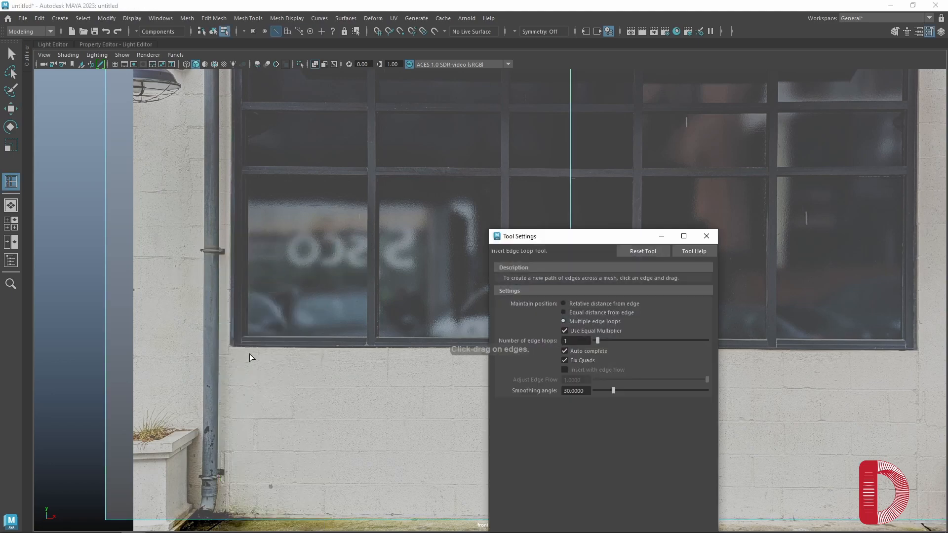
{"action": "left_click", "coordinate": [578, 304]}
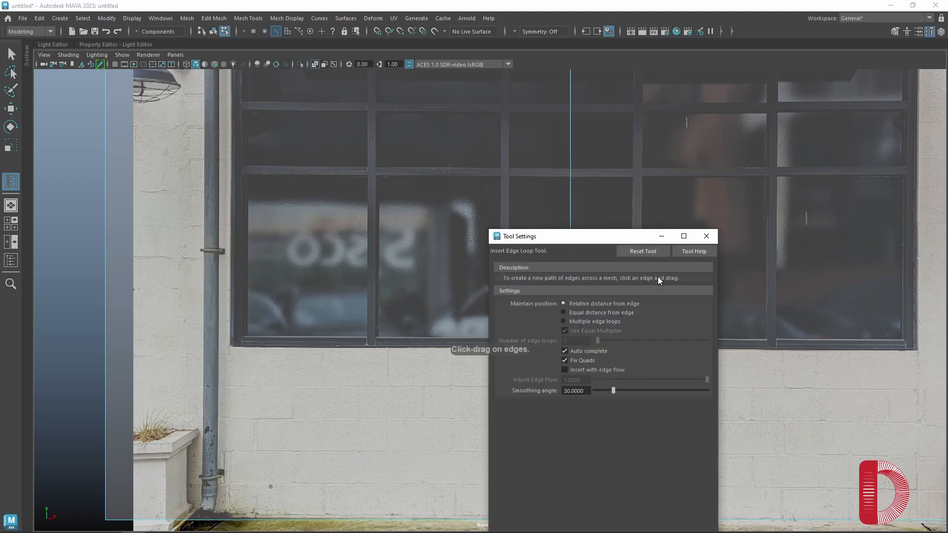
{"action": "left_click", "coordinate": [706, 237]}
Step: Insert a horizontal edge loop along the bottom outer edge of the window frame
{"action": "scroll", "coordinate": [349, 339], "scroll_direction": "up", "scroll_amount": 4}
{"action": "middle_click_drag", "start_coordinate": [176, 381], "coordinate": [340, 344], "text": "alt"}
{"action": "right_click_drag", "start_coordinate": [340, 345], "coordinate": [593, 380], "text": "alt"}
{"action": "scroll", "coordinate": [592, 370], "scroll_direction": "up", "scroll_amount": 2}
{"action": "middle_click_drag", "start_coordinate": [589, 340], "coordinate": [261, 311], "text": "alt"}
{"action": "right_click_drag", "start_coordinate": [419, 323], "coordinate": [573, 339], "text": "alt"}
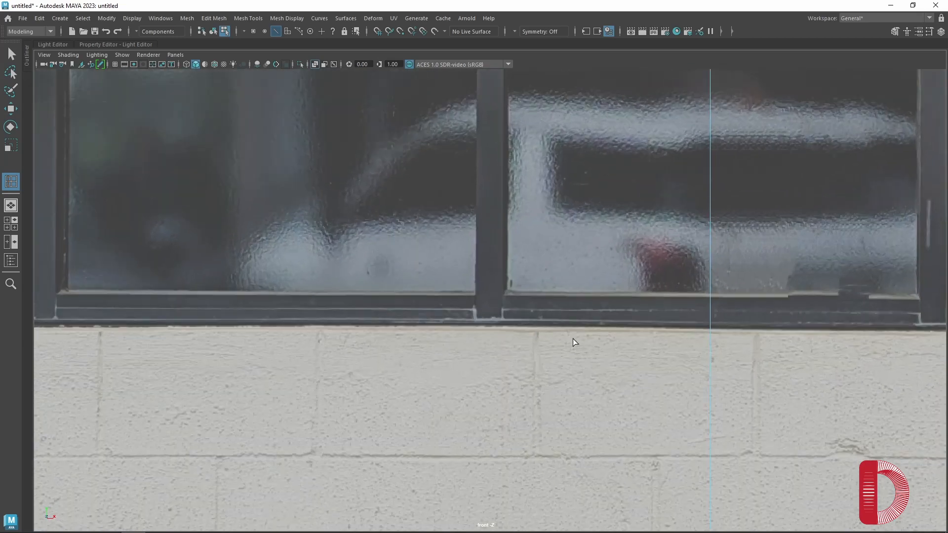
{"action": "middle_click_drag", "start_coordinate": [660, 329], "coordinate": [484, 313], "text": "alt"}
{"action": "right_click_drag", "start_coordinate": [484, 313], "coordinate": [556, 321], "text": "alt"}
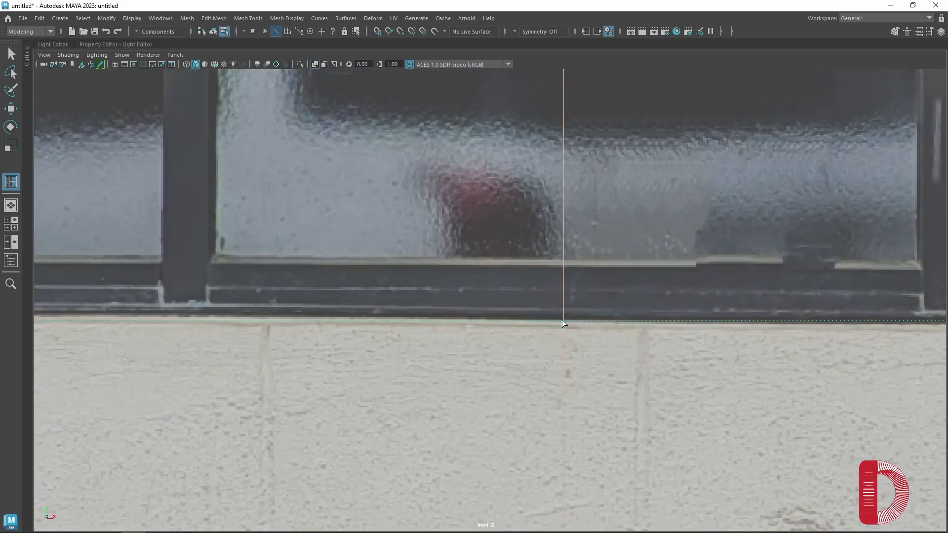
{"action": "left_click", "coordinate": [562, 321]}
Step: Insert a vertical edge loop along the left outer edge of the window frame
{"action": "right_click_drag", "start_coordinate": [561, 321], "coordinate": [353, 307], "text": "alt"}
{"action": "middle_click_drag", "start_coordinate": [230, 190], "coordinate": [359, 324], "text": "alt"}
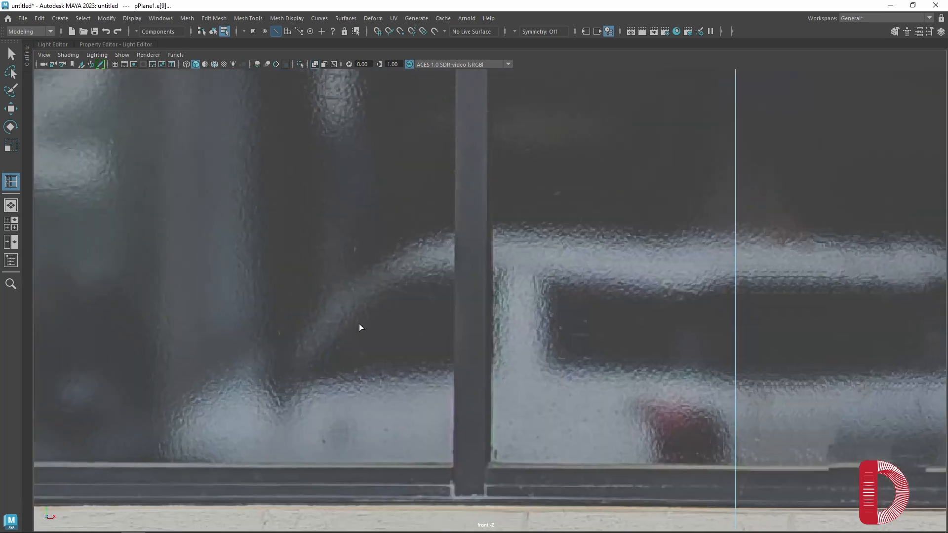
{"action": "middle_click_drag", "start_coordinate": [61, 298], "coordinate": [426, 235], "text": "alt"}
{"action": "middle_click_drag", "start_coordinate": [49, 361], "coordinate": [250, 285], "text": "alt"}
{"action": "middle_click_drag", "start_coordinate": [53, 308], "coordinate": [404, 291], "text": "alt"}
{"action": "middle_click_drag", "start_coordinate": [260, 362], "coordinate": [318, 354], "text": "alt"}
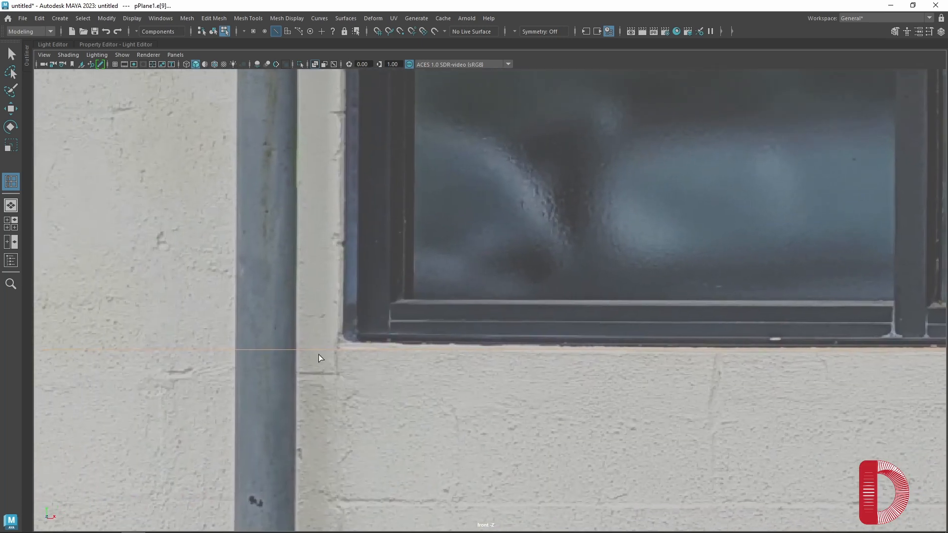
{"action": "scroll", "coordinate": [318, 354], "scroll_direction": "up", "scroll_amount": 2}
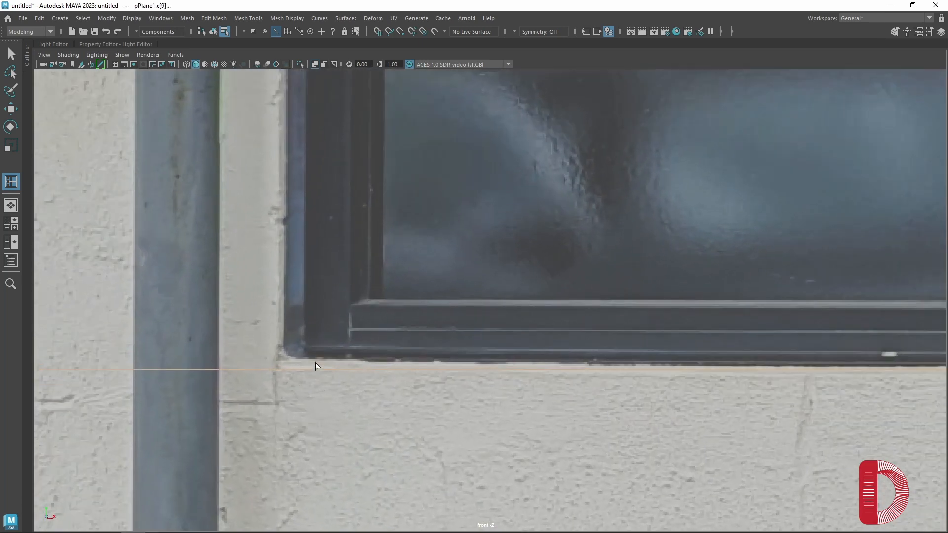
{"action": "left_click", "coordinate": [283, 371]}
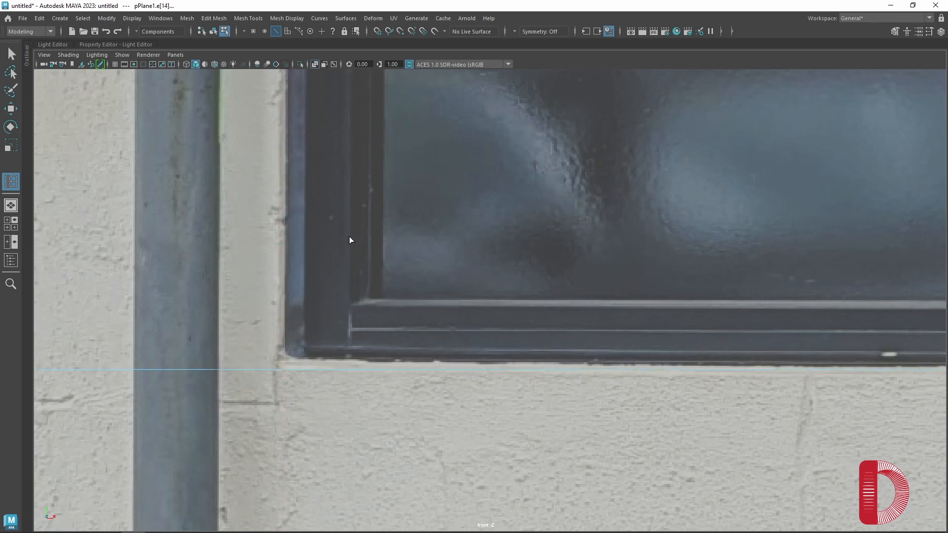
Step: Insert a vertical edge loop along the frame's left inner edge and a horizontal one along its bottom inner edge
{"action": "key", "text": "F8"}
{"action": "left_click", "coordinate": [348, 370]}
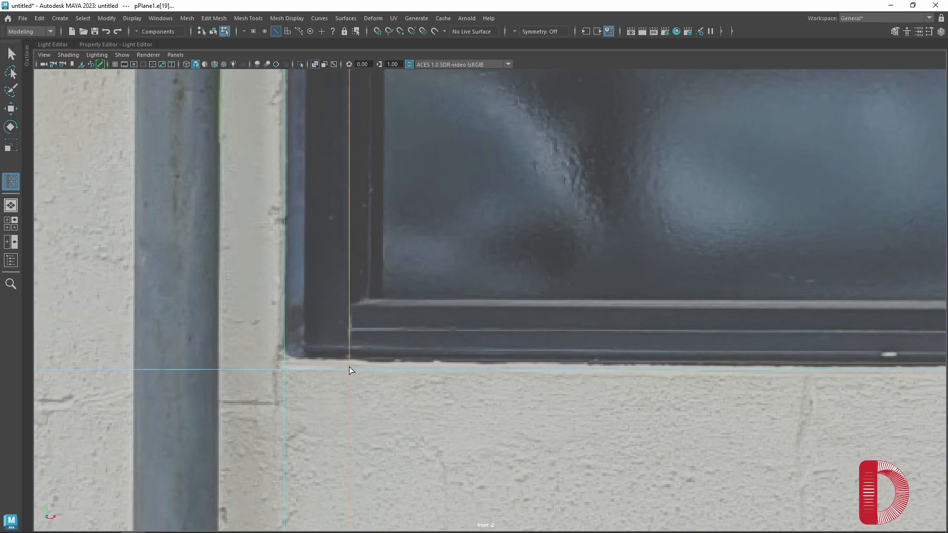
{"action": "left_click", "coordinate": [350, 303]}
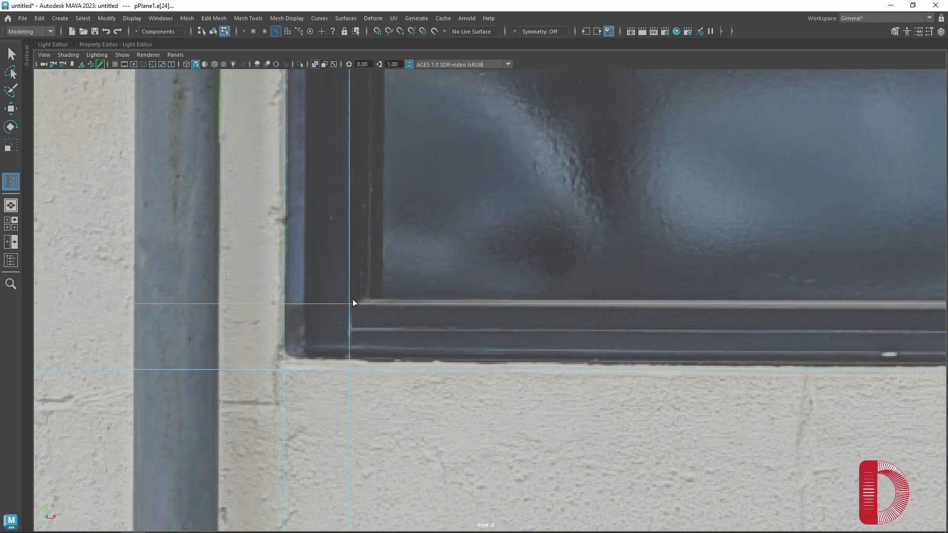
Step: Insert a vertical edge loop along the first mullion's left edge and a horizontal one along the window's top outer edge
{"action": "scroll", "coordinate": [375, 282], "scroll_direction": "down", "scroll_amount": 3}
{"action": "middle_click_drag", "start_coordinate": [444, 129], "coordinate": [427, 305], "text": "alt"}
{"action": "middle_click_drag", "start_coordinate": [601, 173], "coordinate": [509, 306], "text": "alt"}
{"action": "middle_click_drag", "start_coordinate": [731, 143], "coordinate": [521, 312], "text": "alt"}
{"action": "scroll", "coordinate": [523, 237], "scroll_direction": "up", "scroll_amount": 1}
{"action": "middle_click_drag", "start_coordinate": [537, 90], "coordinate": [505, 283], "text": "alt"}
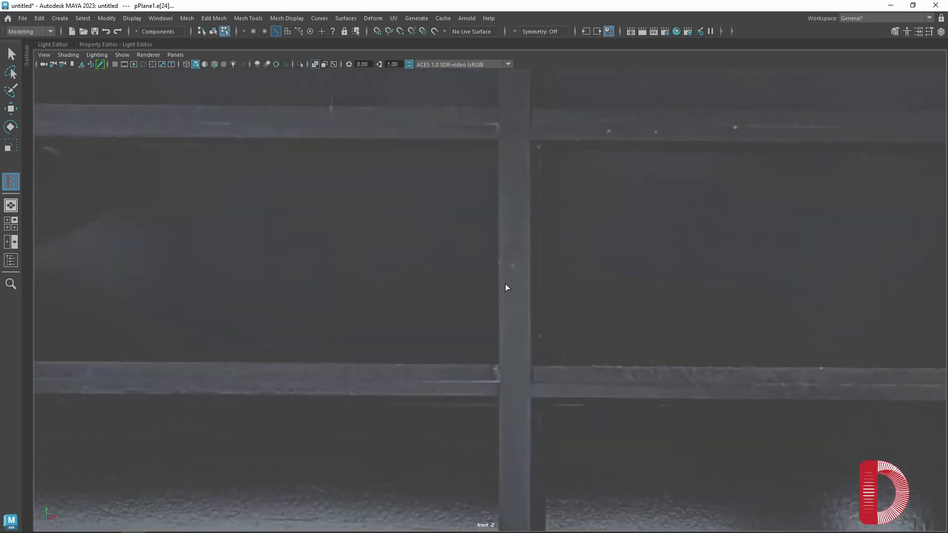
{"action": "middle_click_drag", "start_coordinate": [498, 90], "coordinate": [500, 302], "text": "alt"}
{"action": "middle_click_drag", "start_coordinate": [515, 134], "coordinate": [504, 257], "text": "alt"}
{"action": "middle_click_drag", "start_coordinate": [489, 175], "coordinate": [475, 337], "text": "alt"}
{"action": "middle_click_drag", "start_coordinate": [477, 211], "coordinate": [488, 312], "text": "alt"}
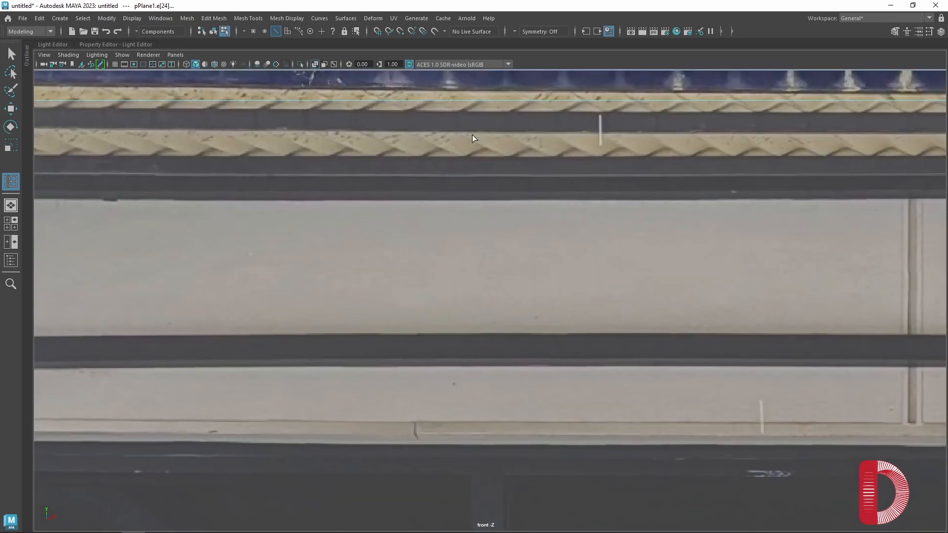
{"action": "left_click", "coordinate": [471, 101]}
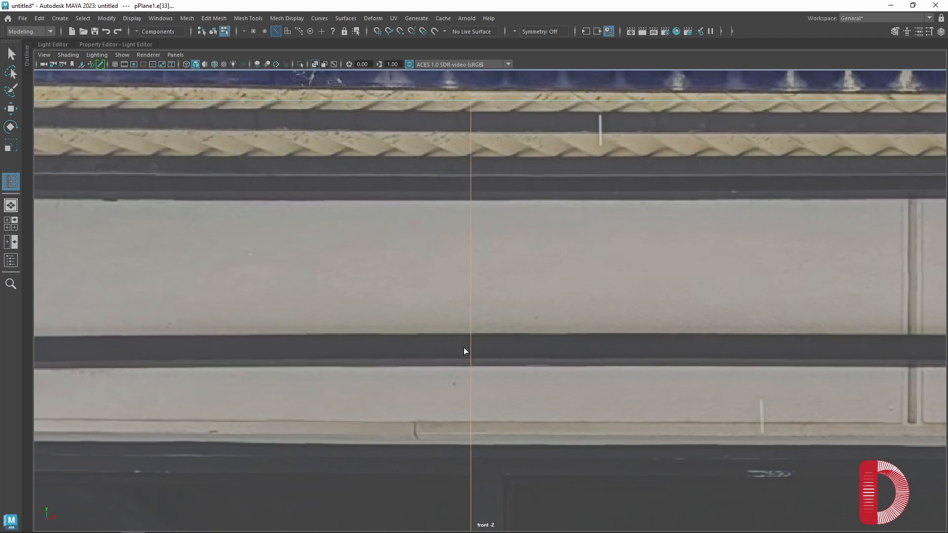
{"action": "left_click", "coordinate": [470, 444]}
Step: Insert horizontal edge loops along the bottom, middle and top of the upper crossbar, plus a vertical loop along the first mullion's right edge
{"action": "middle_click_drag", "start_coordinate": [467, 480], "coordinate": [493, 284], "text": "alt"}
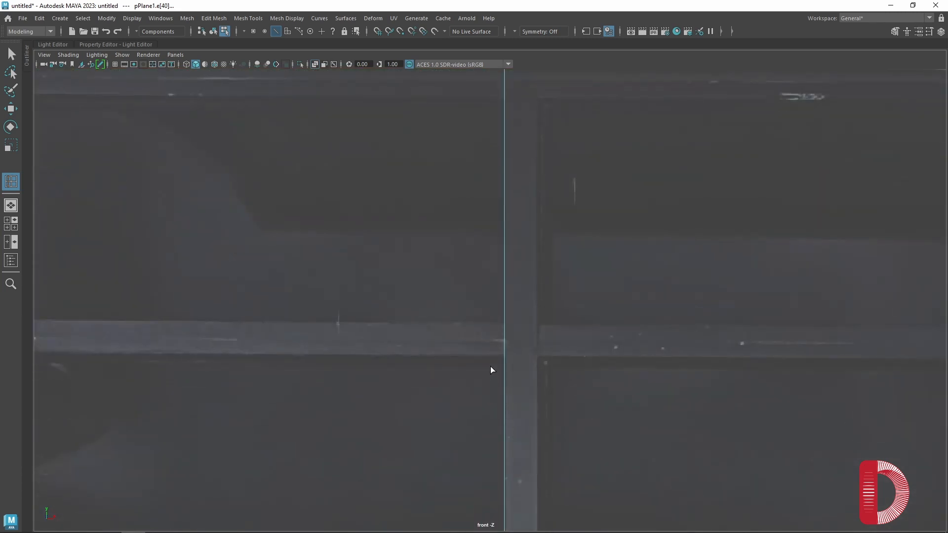
{"action": "middle_click_drag", "start_coordinate": [499, 390], "coordinate": [532, 295], "text": "alt"}
{"action": "scroll", "coordinate": [529, 276], "scroll_direction": "up", "scroll_amount": 2}
{"action": "left_click", "coordinate": [541, 281]}
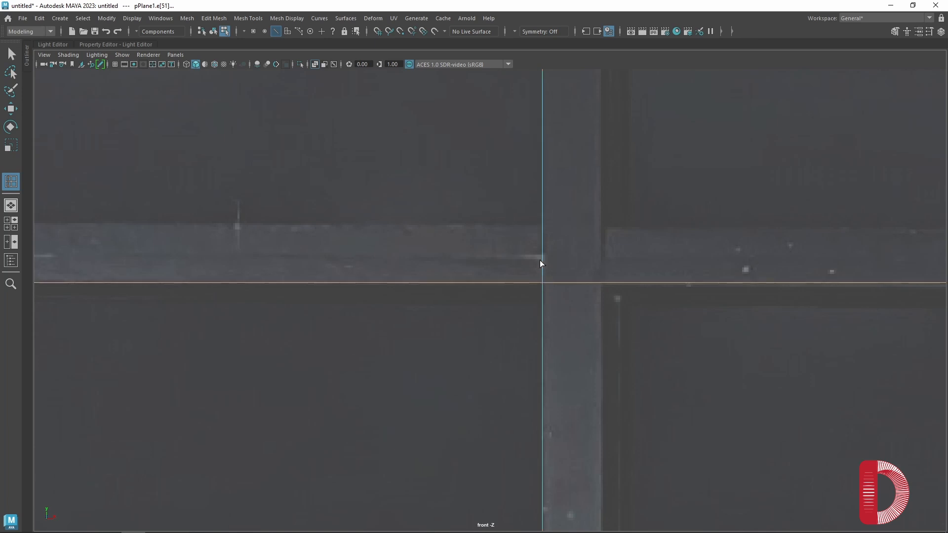
{"action": "left_click", "coordinate": [541, 255]}
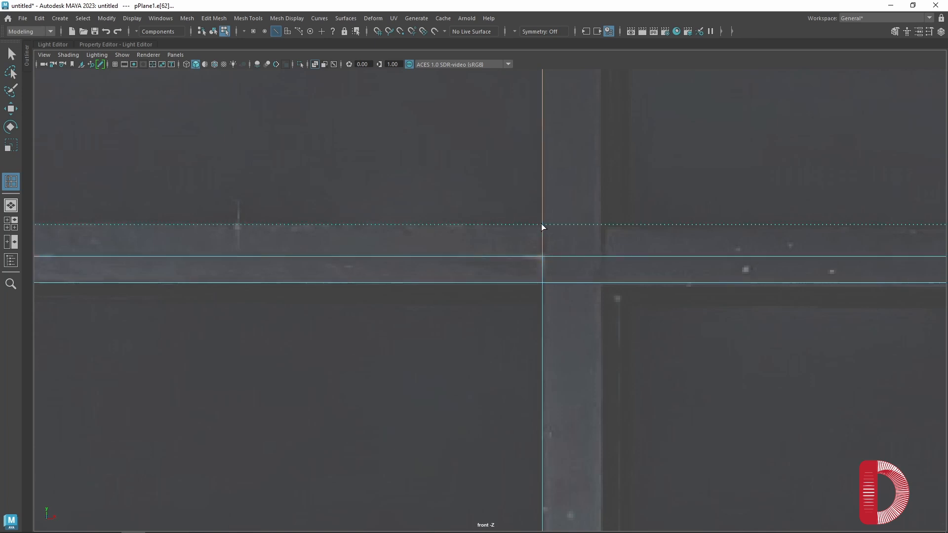
{"action": "left_click", "coordinate": [600, 224]}
Step: Insert horizontal edge loops along the top and bottom edges of the lower crossbar
{"action": "scroll", "coordinate": [392, 265], "scroll_direction": "down", "scroll_amount": 4}
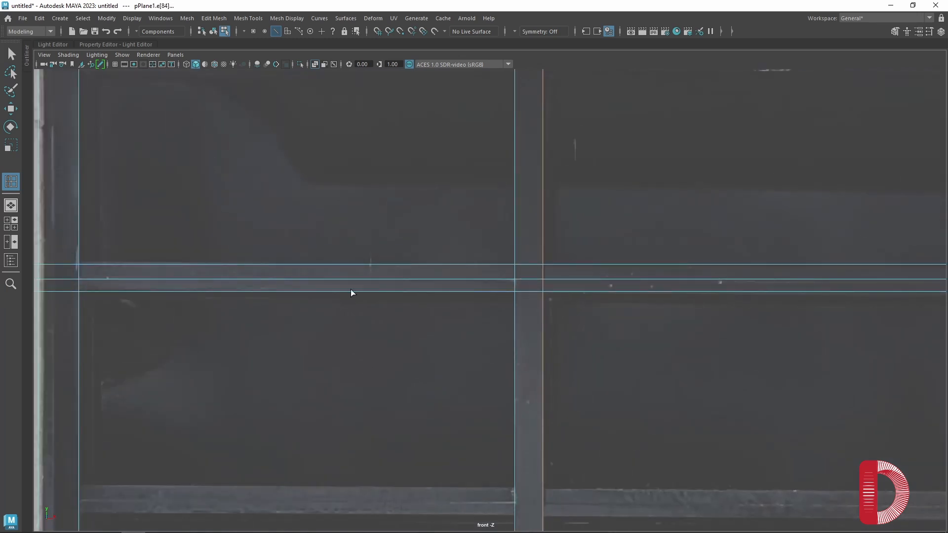
{"action": "middle_click_drag", "start_coordinate": [203, 285], "coordinate": [469, 159], "text": "alt"}
{"action": "scroll", "coordinate": [430, 268], "scroll_direction": "up", "scroll_amount": 1}
{"action": "middle_click_drag", "start_coordinate": [318, 413], "coordinate": [412, 312], "text": "alt"}
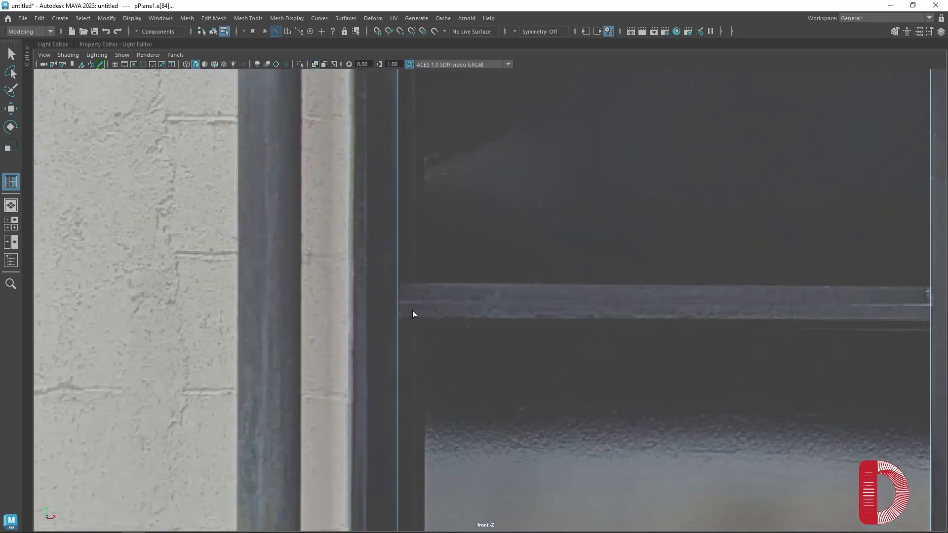
{"action": "scroll", "coordinate": [380, 293], "scroll_direction": "up", "scroll_amount": 1}
{"action": "left_click", "coordinate": [376, 279]}
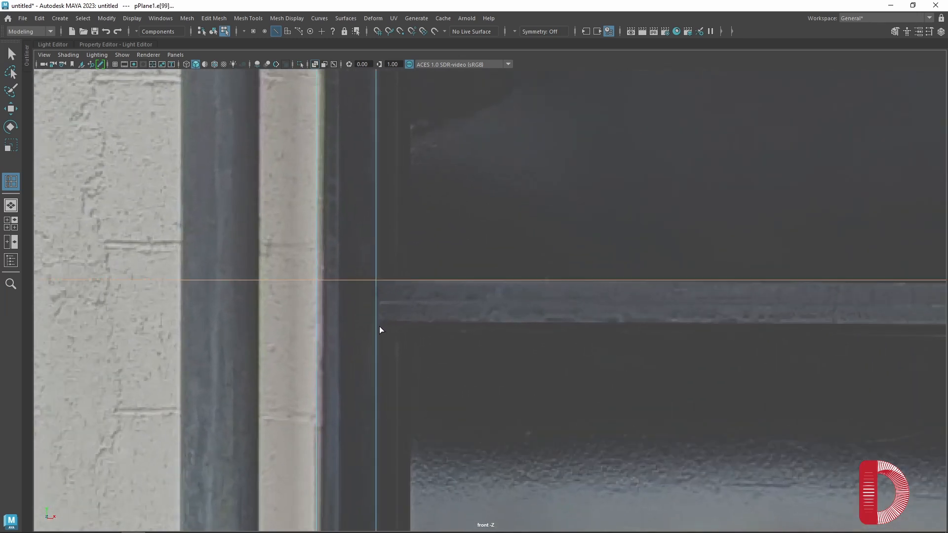
{"action": "left_click", "coordinate": [376, 321]}
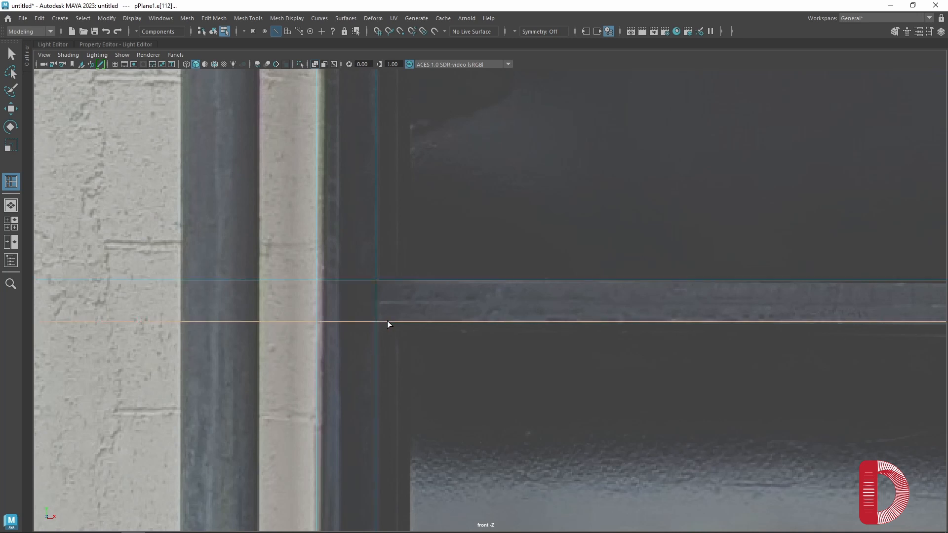
Step: Insert two horizontal edge loops in the window's bottom frame rail, one at mid-rail and one near its lower edge
{"action": "middle_click_drag", "start_coordinate": [648, 297], "coordinate": [272, 271], "text": "alt"}
{"action": "middle_click_drag", "start_coordinate": [588, 276], "coordinate": [442, 222], "text": "alt"}
{"action": "scroll", "coordinate": [511, 315], "scroll_direction": "down", "scroll_amount": 3}
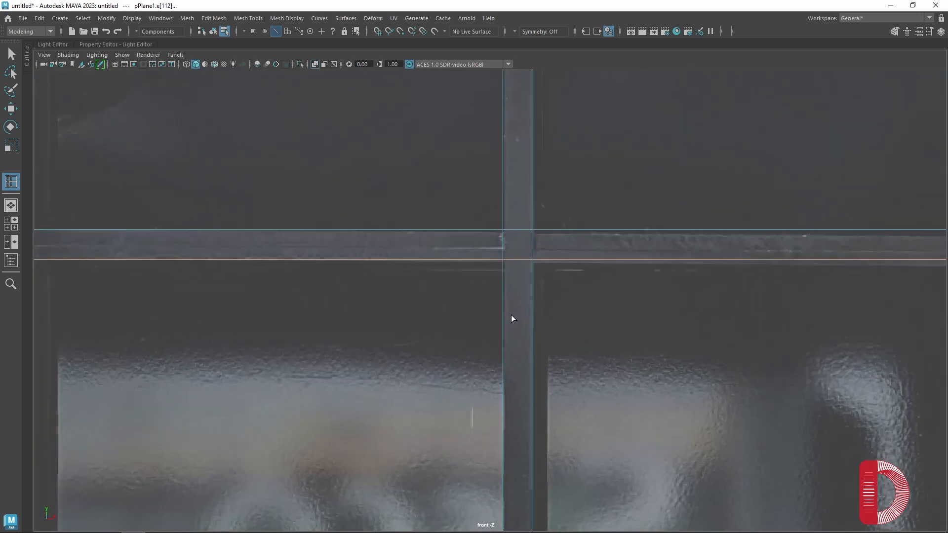
{"action": "middle_click_drag", "start_coordinate": [302, 280], "coordinate": [449, 173], "text": "alt"}
{"action": "middle_click_drag", "start_coordinate": [440, 338], "coordinate": [437, 148], "text": "alt"}
{"action": "middle_click_drag", "start_coordinate": [319, 404], "coordinate": [368, 196], "text": "alt"}
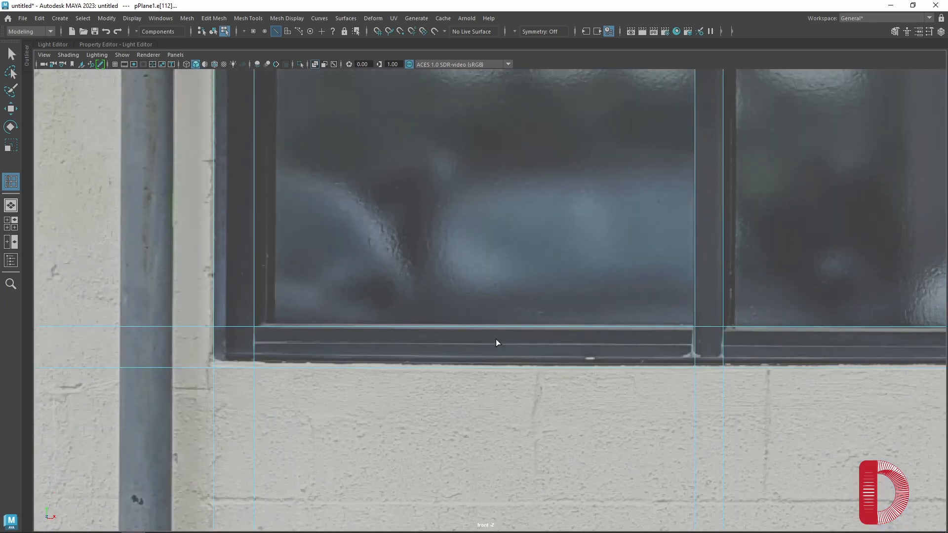
{"action": "middle_click_drag", "start_coordinate": [496, 341], "coordinate": [516, 357], "text": "alt"}
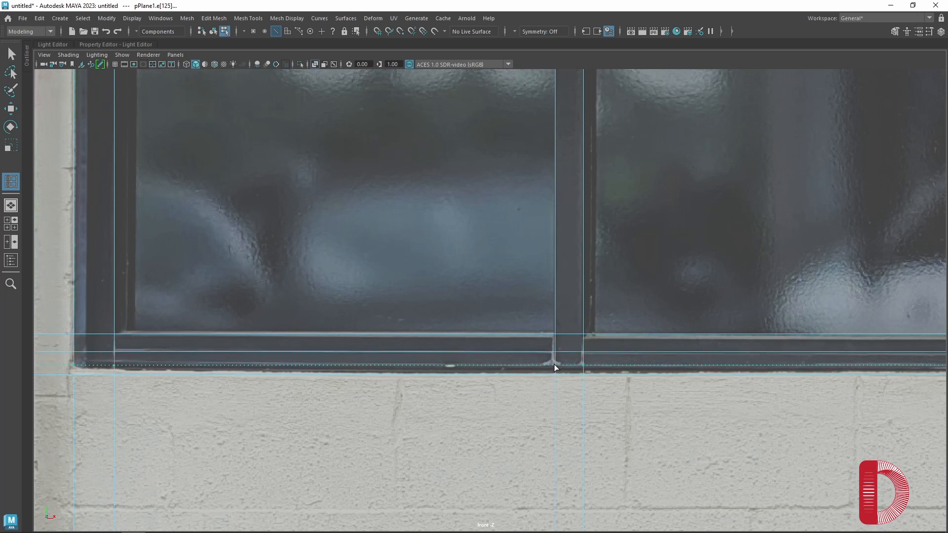
{"action": "left_click", "coordinate": [554, 364]}
Step: Insert vertical edge loops along the left and right edges of the second mullion
{"action": "scroll", "coordinate": [524, 372], "scroll_direction": "down", "scroll_amount": 2}
{"action": "middle_click_drag", "start_coordinate": [654, 279], "coordinate": [390, 338], "text": "alt"}
{"action": "middle_click_drag", "start_coordinate": [596, 378], "coordinate": [566, 357], "text": "alt"}
{"action": "scroll", "coordinate": [469, 327], "scroll_direction": "up", "scroll_amount": 4}
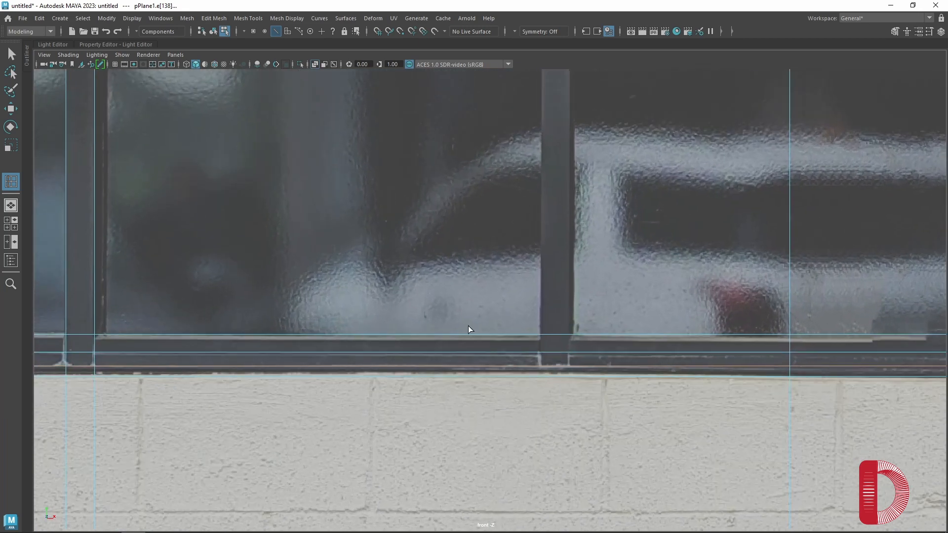
{"action": "left_click", "coordinate": [550, 340]}
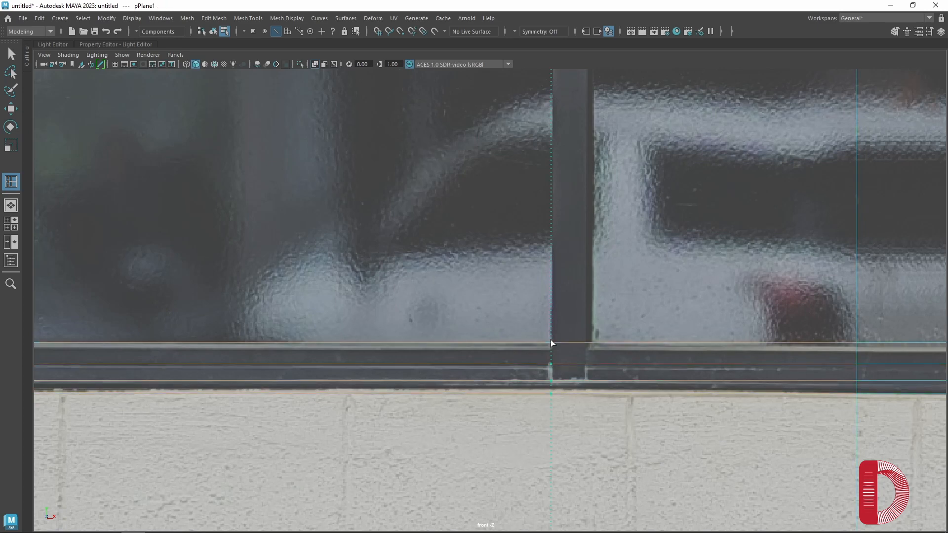
{"action": "left_click", "coordinate": [585, 342]}
Step: Insert a horizontal edge loop along the inner lower edge of the window's top frame rail
{"action": "scroll", "coordinate": [581, 327], "scroll_direction": "down", "scroll_amount": 2}
{"action": "middle_click_drag", "start_coordinate": [522, 212], "coordinate": [539, 280], "text": "alt"}
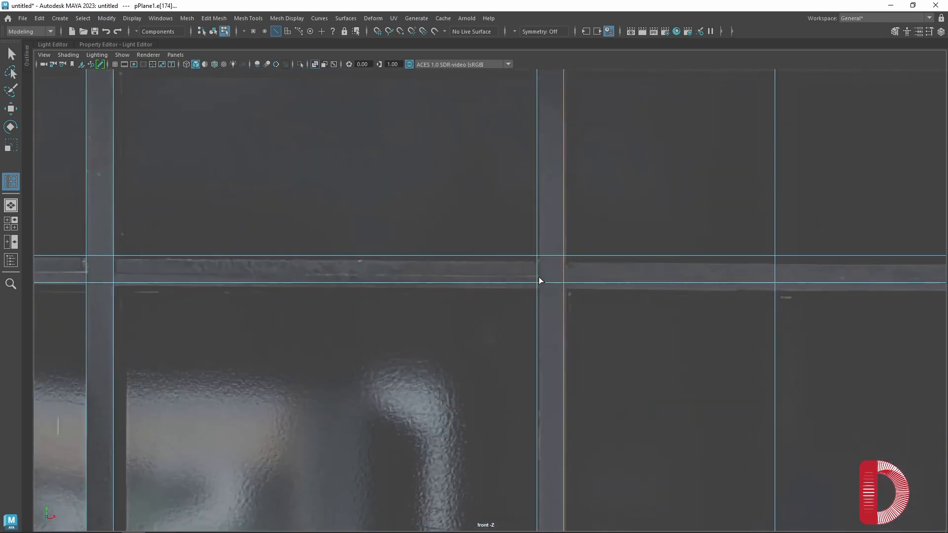
{"action": "middle_click_drag", "start_coordinate": [507, 198], "coordinate": [497, 379], "text": "alt"}
{"action": "middle_click_drag", "start_coordinate": [397, 220], "coordinate": [689, 261], "text": "alt"}
{"action": "middle_click_drag", "start_coordinate": [432, 260], "coordinate": [537, 417], "text": "alt"}
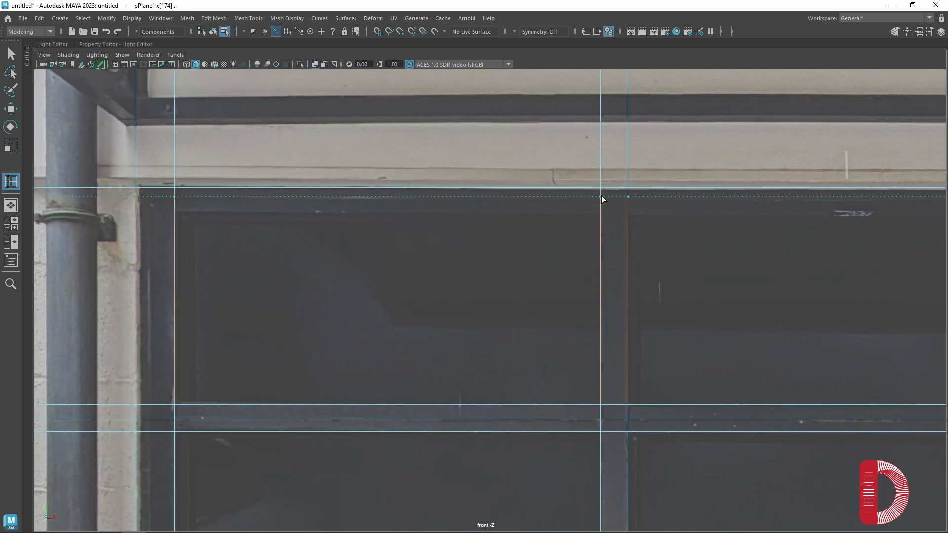
{"action": "left_click", "coordinate": [599, 211]}
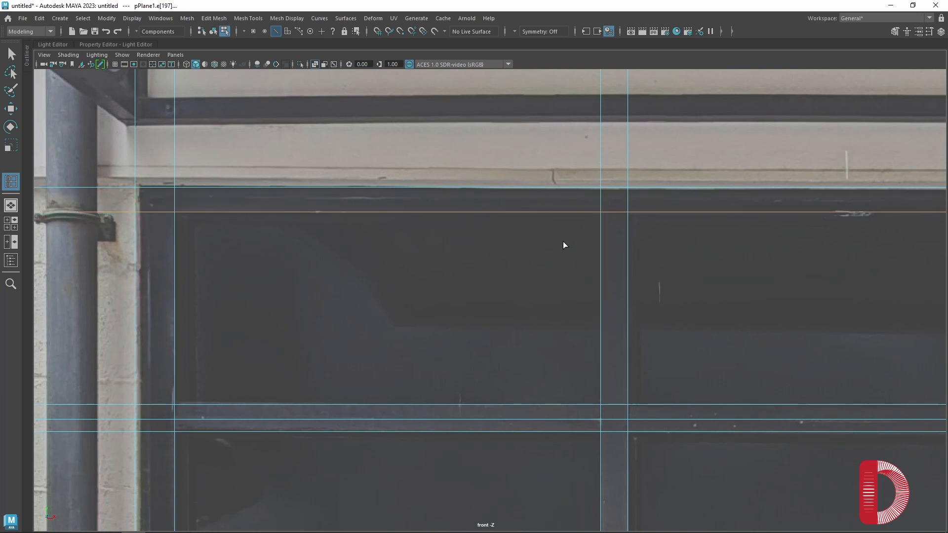
Step: Turn off the X-ray display in the front view and switch from edge loop insertion to the Move tool
{"action": "scroll", "coordinate": [366, 333], "scroll_direction": "down", "scroll_amount": 5}
{"action": "scroll", "coordinate": [375, 342], "scroll_direction": "down", "scroll_amount": 3}
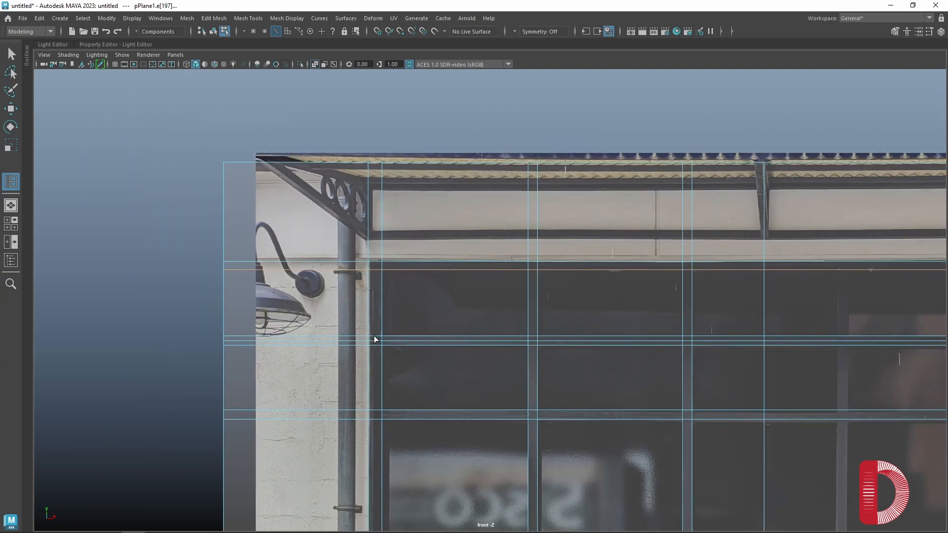
{"action": "middle_click_drag", "start_coordinate": [493, 345], "coordinate": [430, 302], "text": "alt"}
{"action": "scroll", "coordinate": [504, 328], "scroll_direction": "down", "scroll_amount": 3}
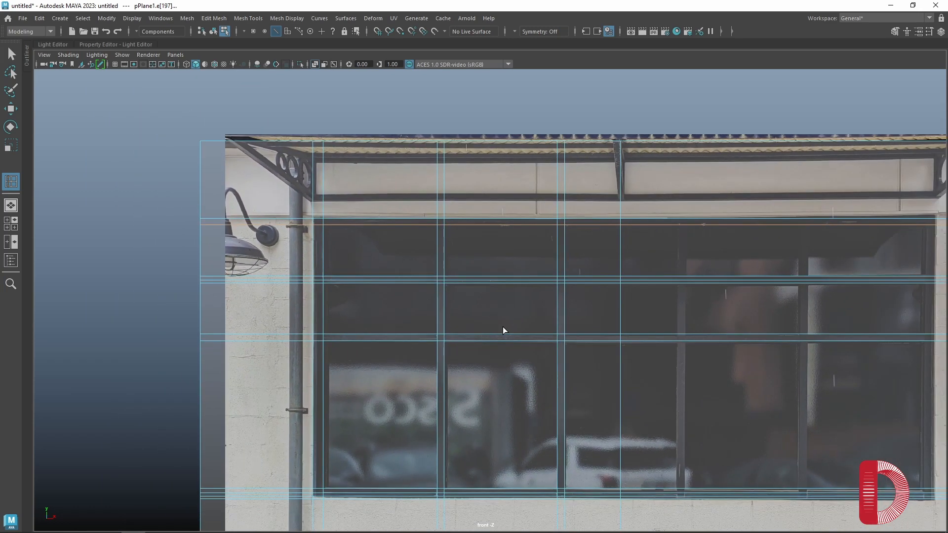
{"action": "scroll", "coordinate": [639, 291], "scroll_direction": "down", "scroll_amount": 1}
{"action": "key", "text": "5"}
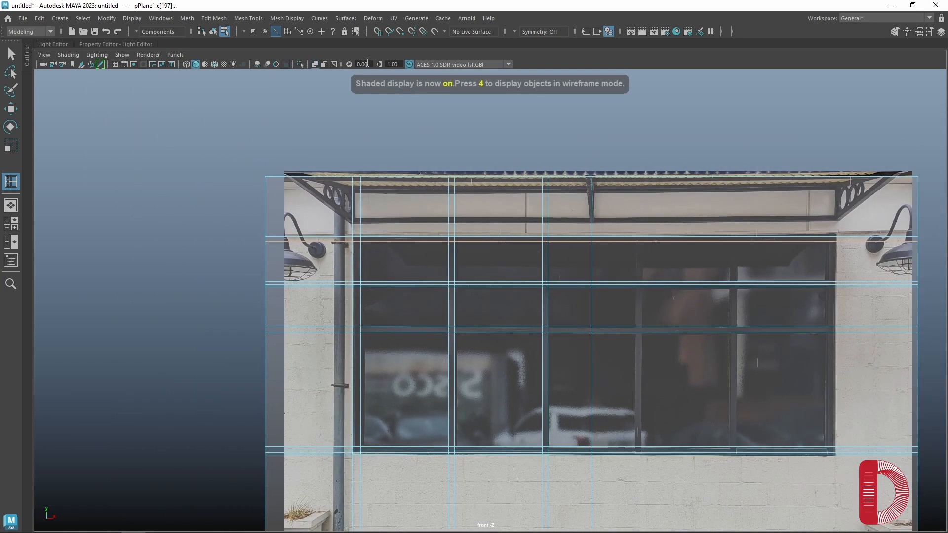
{"action": "left_click", "coordinate": [314, 64]}
{"action": "key", "text": "w"}
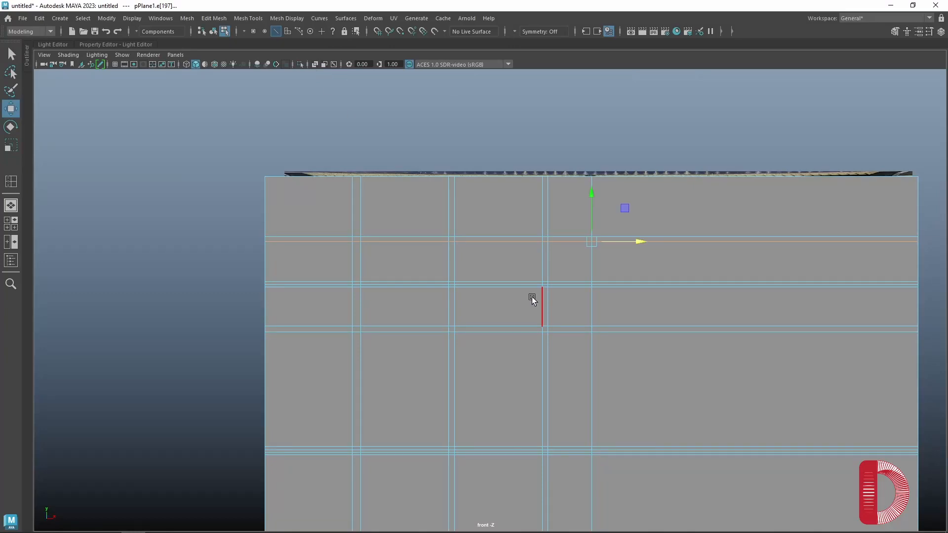
Step: Delete all faces on the right half of the plane, beyond the vertical center edge
{"action": "scroll", "coordinate": [543, 291], "scroll_direction": "down", "scroll_amount": 1}
{"action": "middle_click_drag", "start_coordinate": [550, 281], "coordinate": [497, 265], "text": "alt"}
{"action": "right_click_drag", "start_coordinate": [597, 197], "coordinate": [599, 227]}
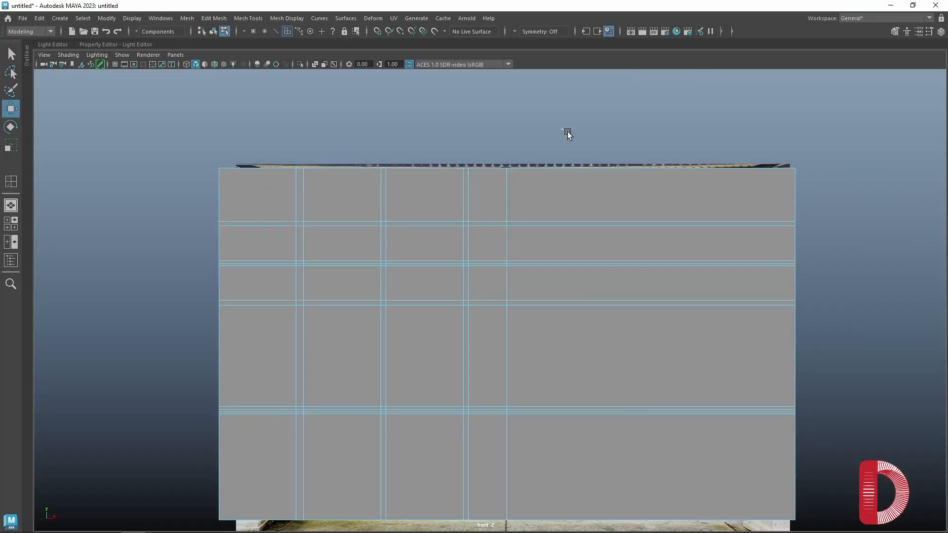
{"action": "left_click_drag", "start_coordinate": [560, 129], "coordinate": [836, 530]}
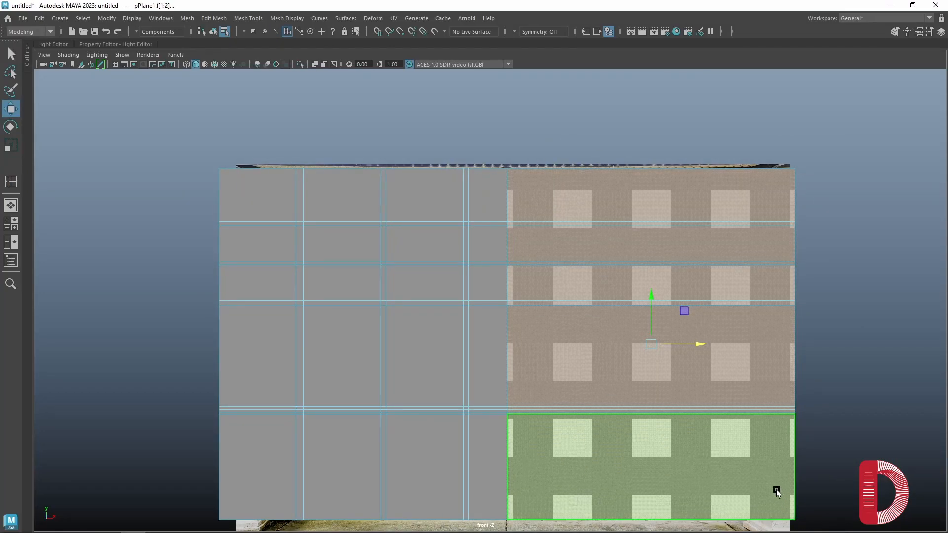
{"action": "key", "text": "Delete"}
Step: Extract the faces covering the window area, including its outer frame, from the wall plane
{"action": "scroll", "coordinate": [434, 315], "scroll_direction": "up", "scroll_amount": 1}
{"action": "scroll", "coordinate": [419, 351], "scroll_direction": "up", "scroll_amount": 1}
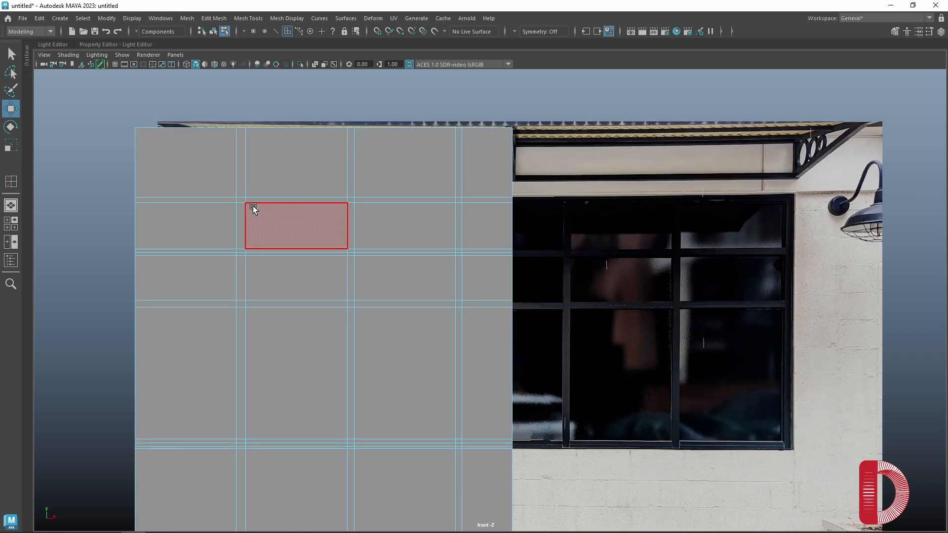
{"action": "left_click_drag", "start_coordinate": [240, 200], "coordinate": [541, 455]}
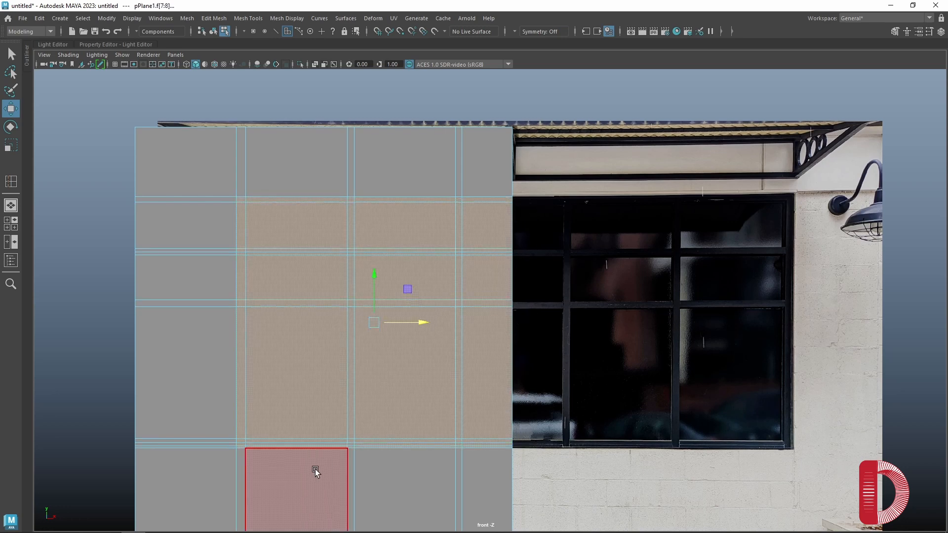
{"action": "middle_click_drag", "start_coordinate": [313, 469], "coordinate": [408, 390], "text": "alt"}
{"action": "right_click", "coordinate": [326, 258], "text": "shift"}
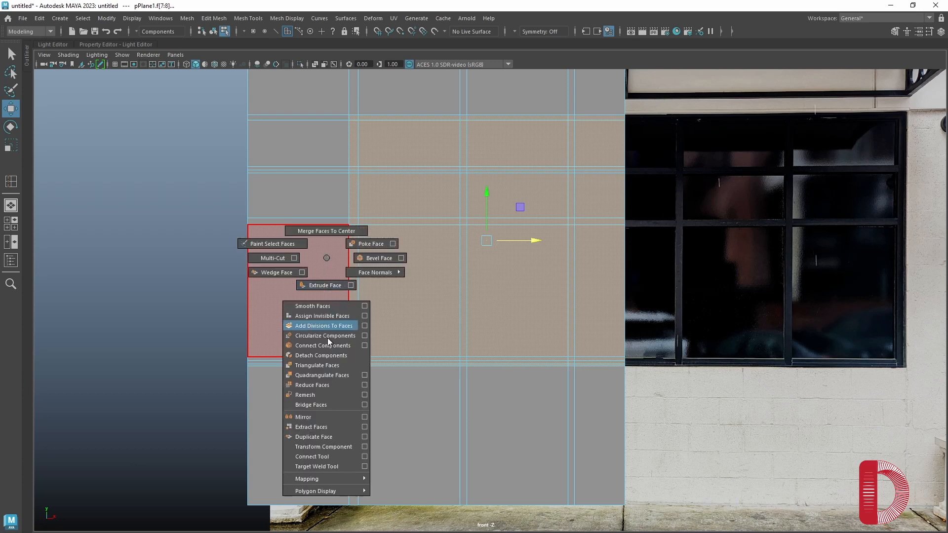
{"action": "left_click", "coordinate": [311, 428]}
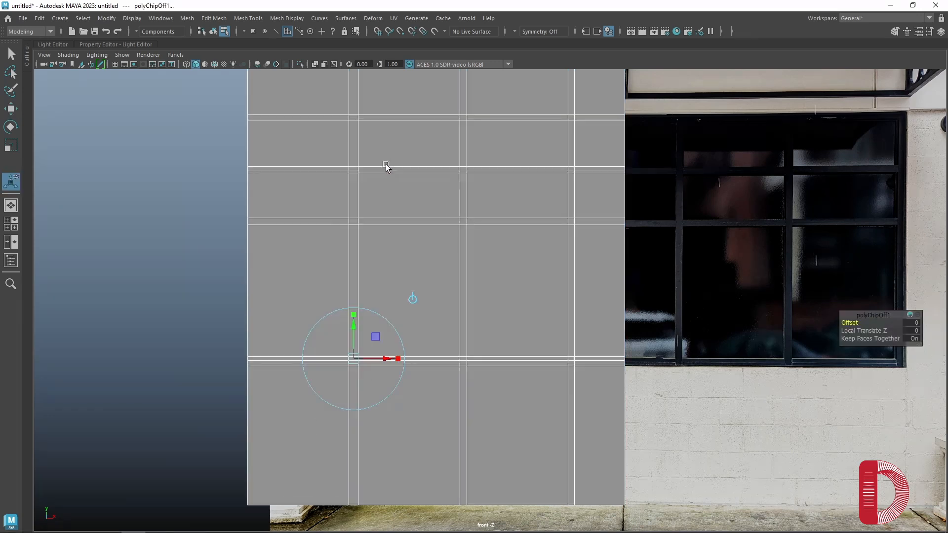
Step: Delete the nine pane faces from the extracted window piece so only the frame and bars remain
{"action": "right_click_drag", "start_coordinate": [384, 163], "coordinate": [402, 179]}
{"action": "key", "text": "w"}
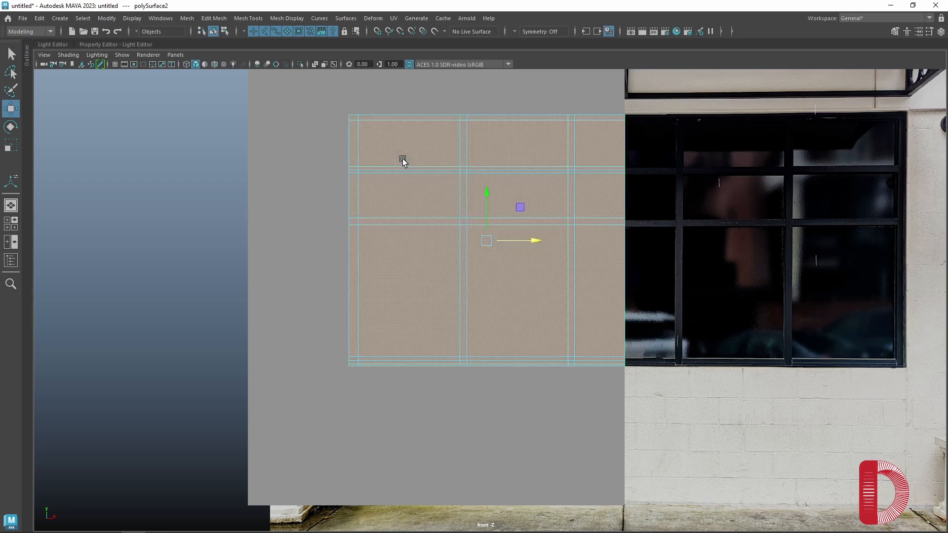
{"action": "left_click", "coordinate": [402, 157]}
{"action": "left_click", "coordinate": [492, 142], "text": "shift"}
{"action": "left_click", "coordinate": [584, 145], "text": "shift"}
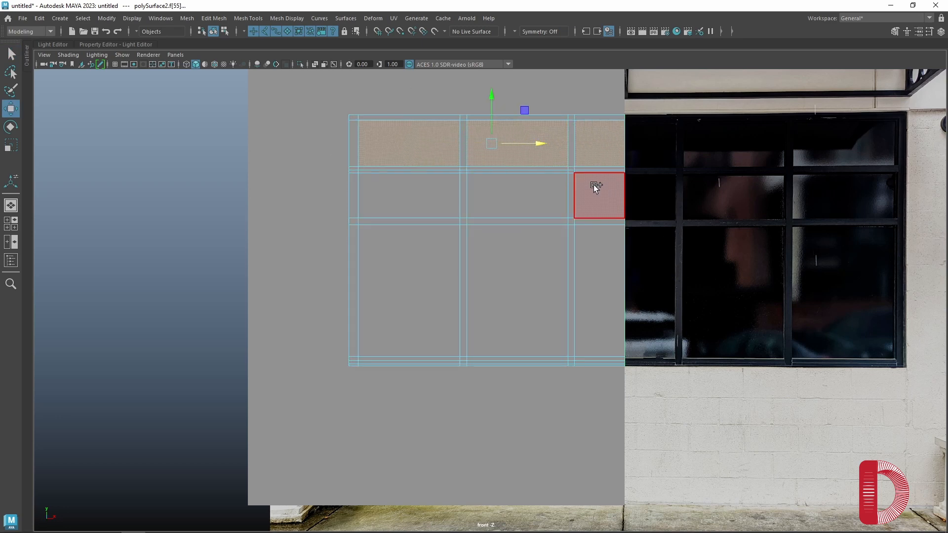
{"action": "left_click", "coordinate": [596, 186], "text": "shift"}
{"action": "left_click", "coordinate": [545, 198], "text": "shift"}
{"action": "left_click", "coordinate": [437, 199], "text": "shift"}
{"action": "left_click", "coordinate": [438, 271], "text": "shift"}
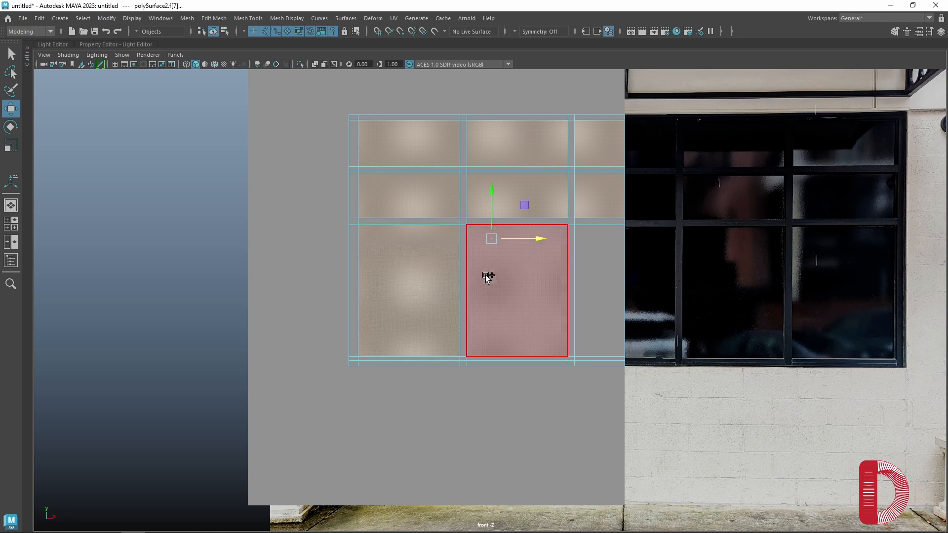
{"action": "left_click", "coordinate": [484, 274], "text": "shift"}
{"action": "left_click", "coordinate": [591, 285], "text": "shift"}
{"action": "key", "text": "Delete"}
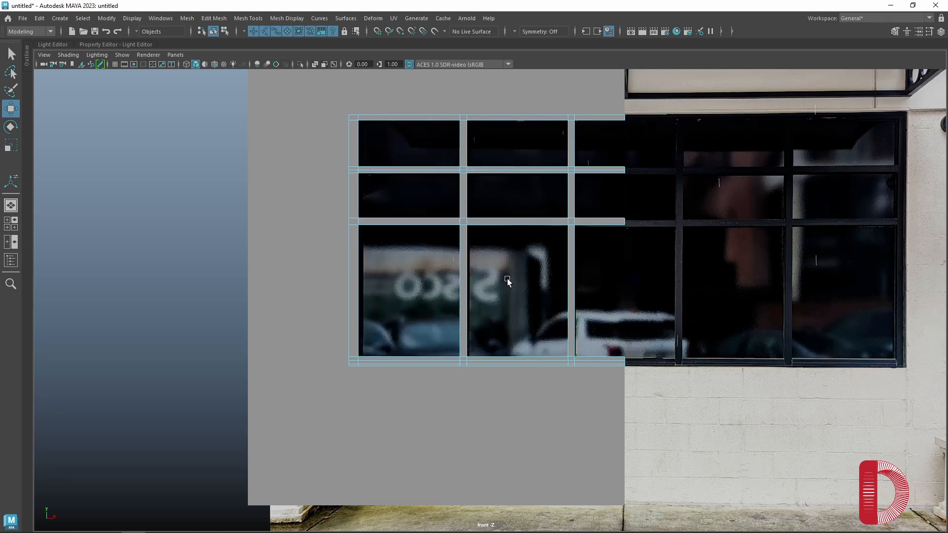
{"action": "key", "text": "F8"}
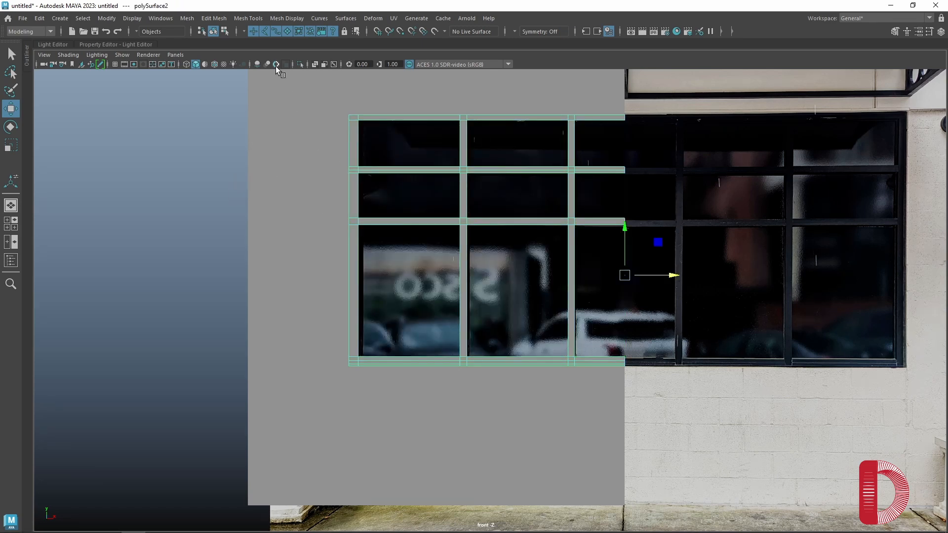
Step: Turn on anti-aliasing and wireframe on shaded in the front view, and clear the selection
{"action": "left_click", "coordinate": [275, 65]}
{"action": "left_click", "coordinate": [214, 65]}
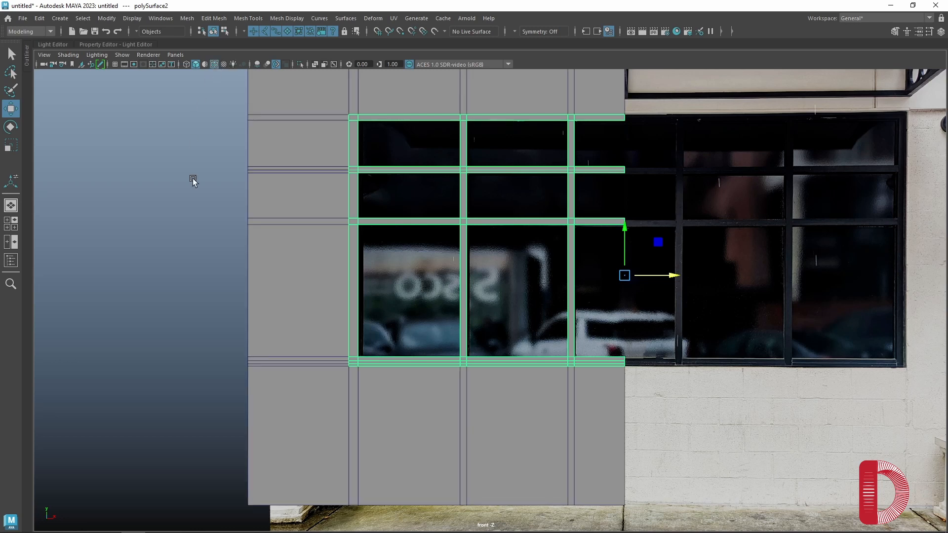
{"action": "left_click", "coordinate": [192, 184]}
{"action": "middle_click_drag", "start_coordinate": [530, 185], "coordinate": [433, 277], "text": "alt"}
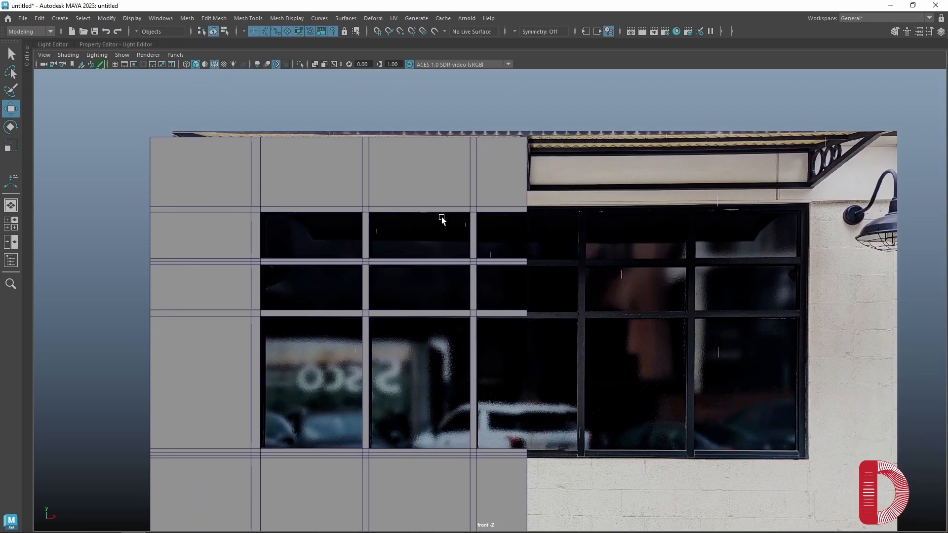
Step: Select the window frame and show a side-by-side front and perspective layout with a wider perspective view
{"action": "left_click", "coordinate": [443, 209]}
{"action": "key", "text": "space"}
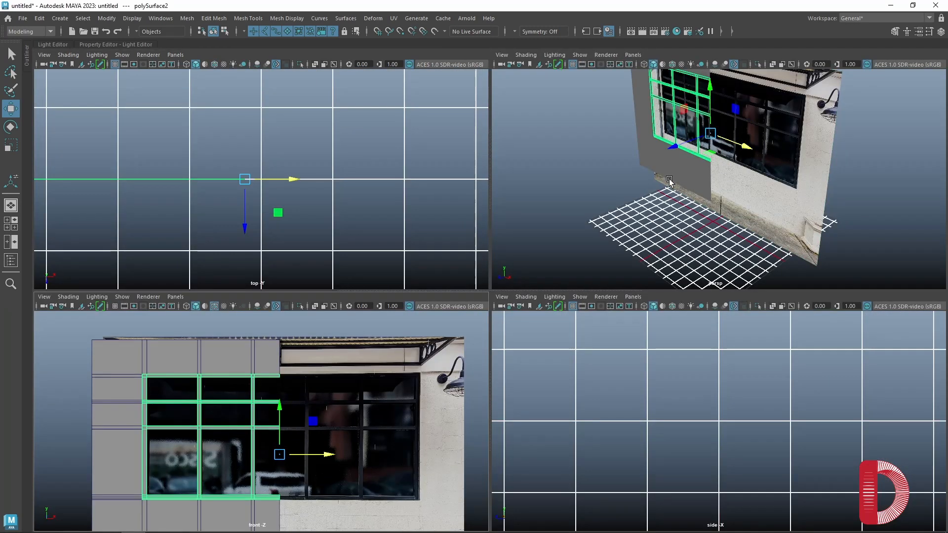
{"action": "left_click", "coordinate": [11, 242]}
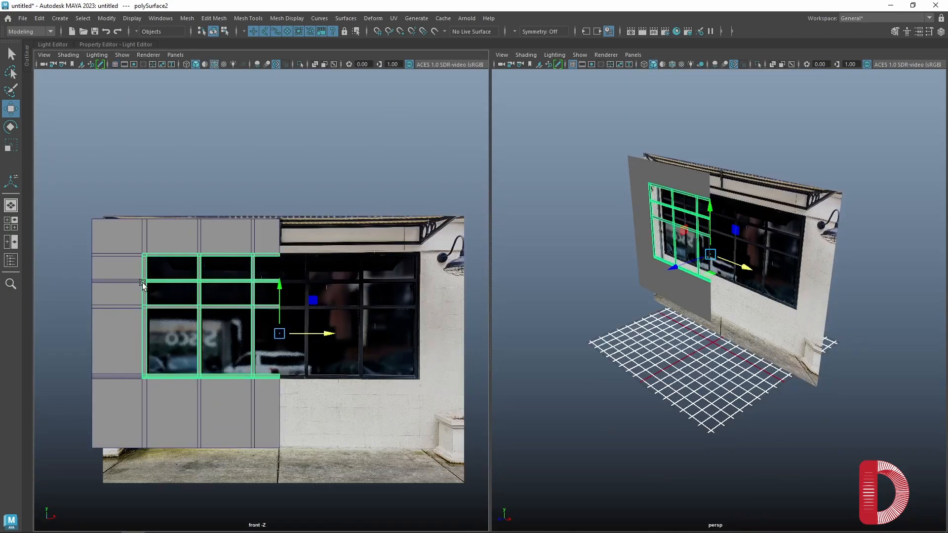
{"action": "scroll", "coordinate": [693, 272], "scroll_direction": "up", "scroll_amount": 5}
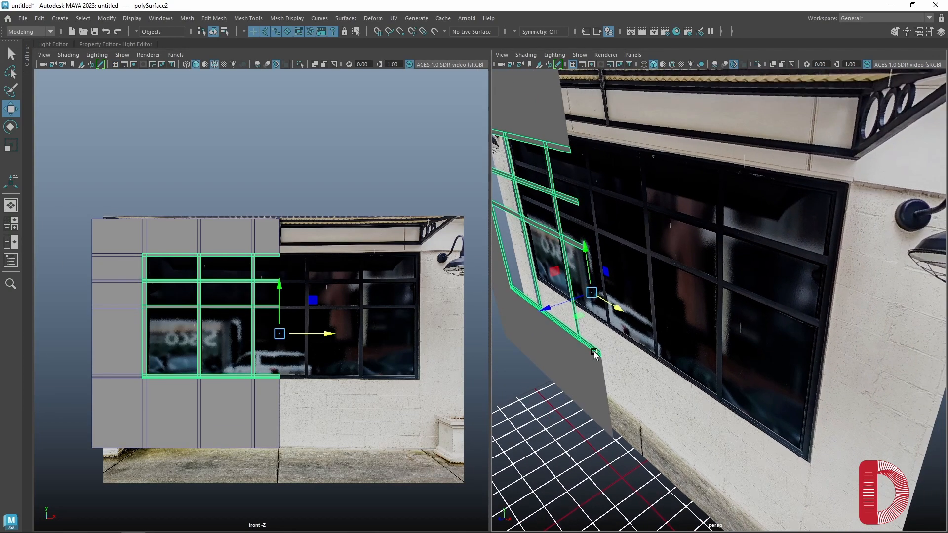
{"action": "left_click_drag", "start_coordinate": [494, 292], "coordinate": [394, 294]}
{"action": "scroll", "coordinate": [353, 294], "scroll_direction": "up", "scroll_amount": 6}
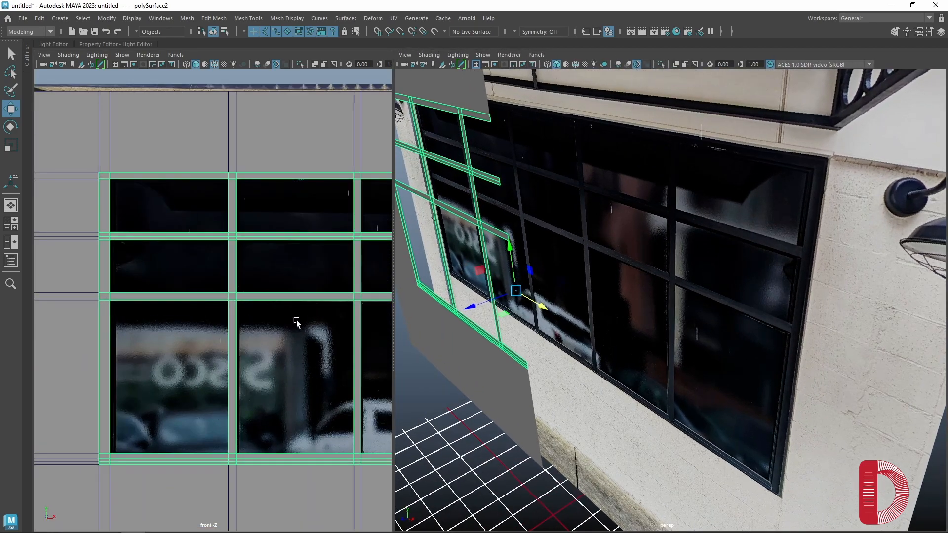
Step: Move the window frame back in depth so it sits recessed behind the wall plane
{"action": "middle_click_drag", "start_coordinate": [287, 302], "coordinate": [291, 298], "text": "alt"}
{"action": "left_click_drag", "start_coordinate": [444, 250], "coordinate": [480, 274], "text": "alt"}
{"action": "left_click_drag", "start_coordinate": [547, 401], "coordinate": [558, 390]}
Step: Extrude the edges along the top, side and bottom of the wall's window opening back in depth toward the recessed frame
{"action": "left_click", "coordinate": [536, 462]}
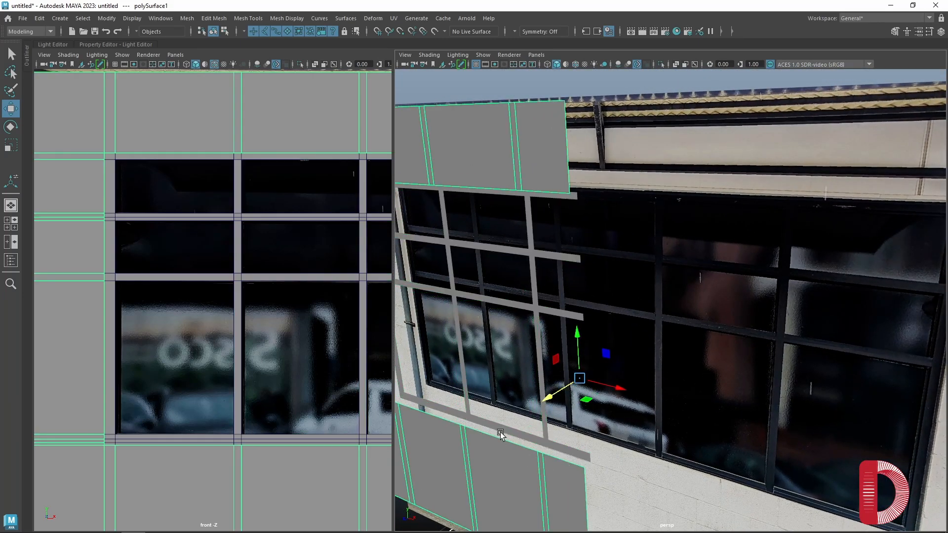
{"action": "left_click_drag", "start_coordinate": [500, 432], "coordinate": [526, 420], "text": "alt"}
{"action": "right_click_drag", "start_coordinate": [507, 177], "coordinate": [507, 151]}
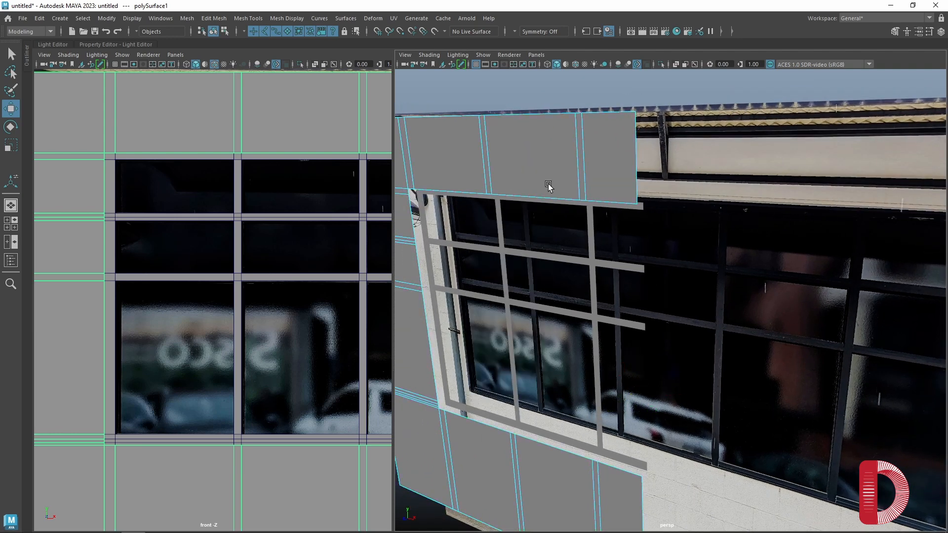
{"action": "left_click", "coordinate": [603, 200]}
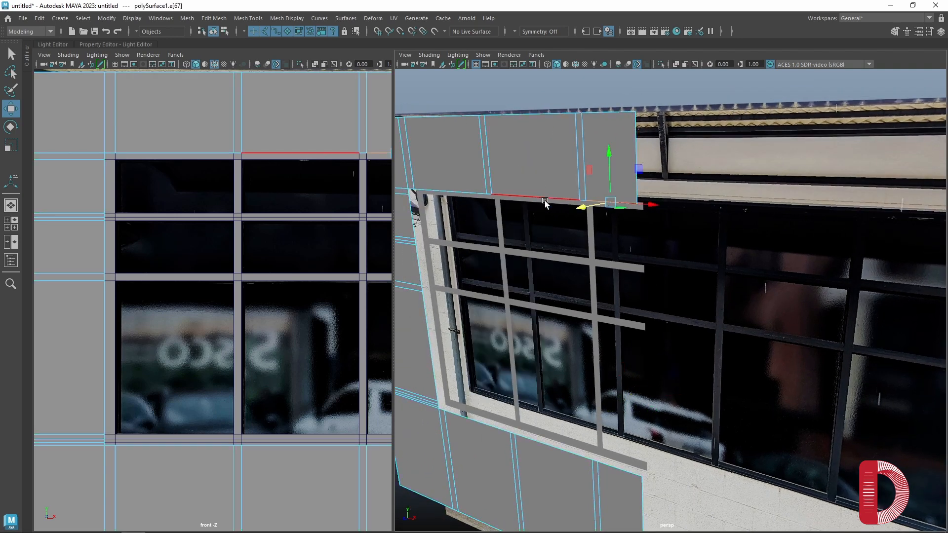
{"action": "double_click", "coordinate": [462, 193], "text": "shift"}
{"action": "double_click", "coordinate": [411, 217], "text": "shift"}
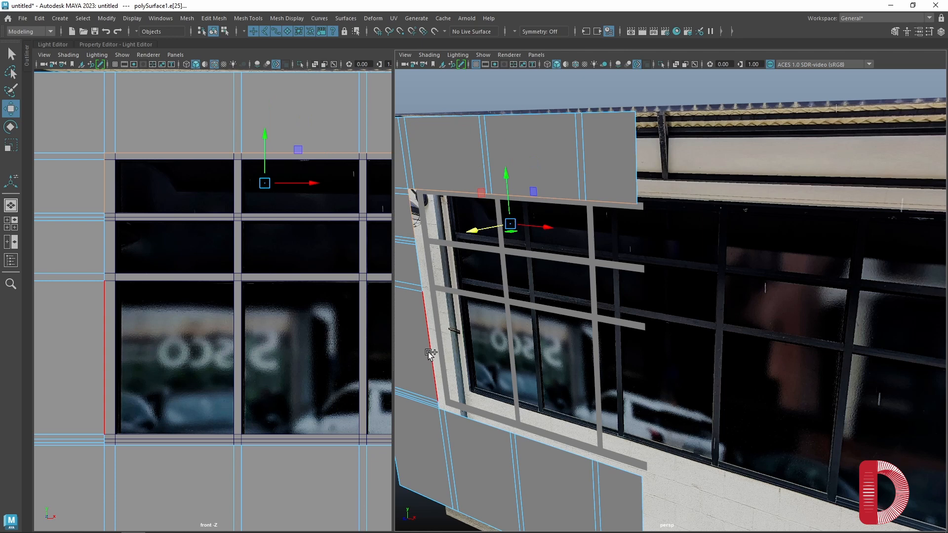
{"action": "left_click", "coordinate": [452, 413], "text": "shift"}
{"action": "left_click_drag", "start_coordinate": [459, 416], "coordinate": [484, 363], "text": "alt"}
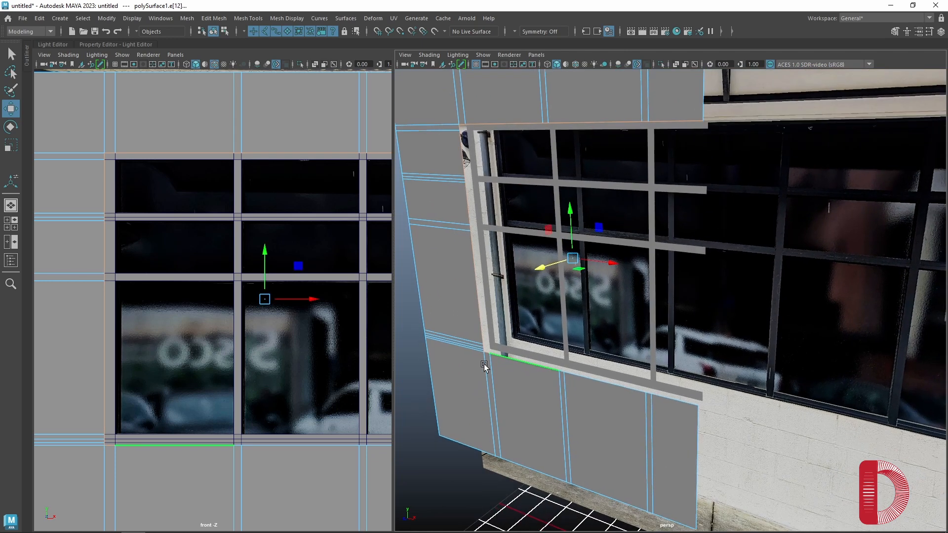
{"action": "double_click", "coordinate": [563, 371], "text": "shift"}
{"action": "middle_click_drag", "start_coordinate": [555, 353], "coordinate": [549, 404], "text": "alt"}
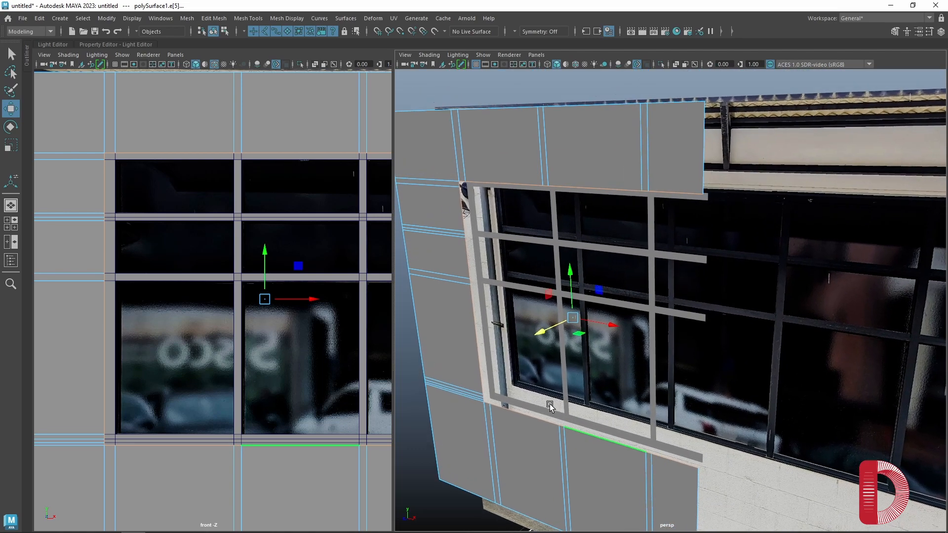
{"action": "scroll", "coordinate": [556, 398], "scroll_direction": "up", "scroll_amount": 5}
{"action": "middle_click_drag", "start_coordinate": [559, 314], "coordinate": [542, 376], "text": "alt"}
{"action": "left_click_drag", "start_coordinate": [542, 376], "coordinate": [564, 319], "text": "alt"}
{"action": "left_click_drag", "start_coordinate": [738, 310], "coordinate": [633, 336], "text": "shift"}
{"action": "scroll", "coordinate": [581, 304], "scroll_direction": "up", "scroll_amount": 4}
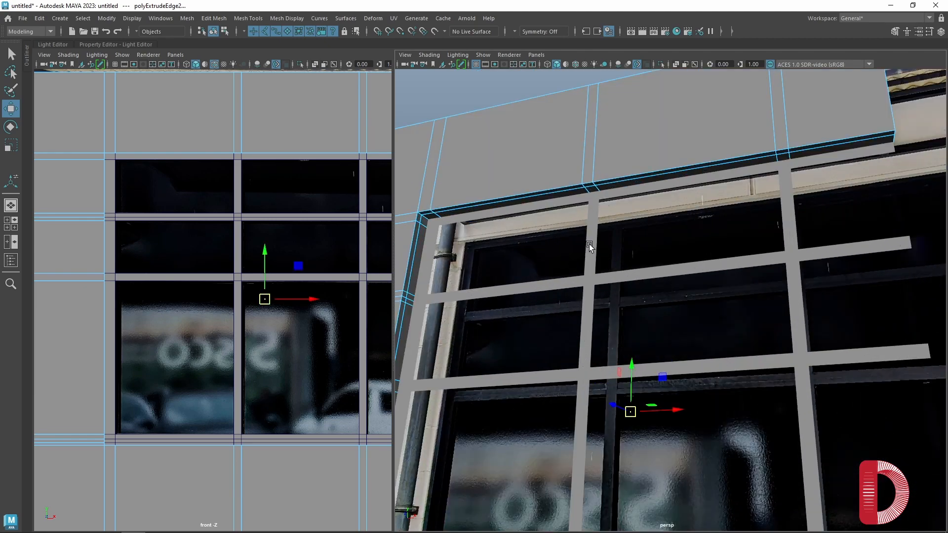
Step: Return to object mode with the window frame selected, maximize the perspective view and turn on wireframe on shaded
{"action": "right_click_drag", "start_coordinate": [596, 235], "coordinate": [606, 223]}
{"action": "left_click", "coordinate": [593, 218]}
{"action": "key", "text": "space"}
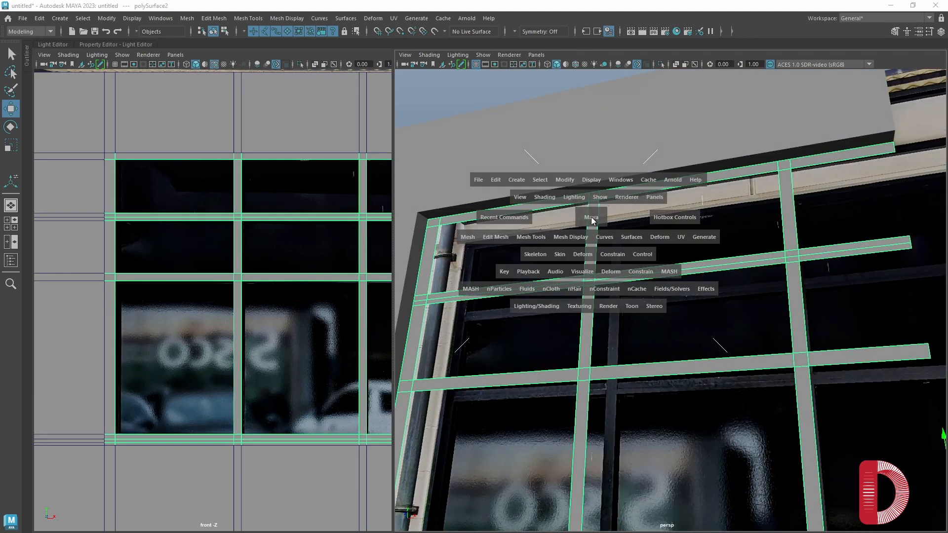
{"action": "scroll", "coordinate": [567, 268], "scroll_direction": "down", "scroll_amount": 3}
{"action": "mouse_move", "coordinate": [561, 273]}
{"action": "left_mouse_down", "text": "alt"}
{"action": "mouse_move", "coordinate": [571, 281]}
{"action": "mouse_move", "coordinate": [612, 269]}
{"action": "mouse_move", "coordinate": [598, 258]}
{"action": "mouse_move", "coordinate": [570, 269]}
{"action": "left_mouse_up", "text": "alt"}
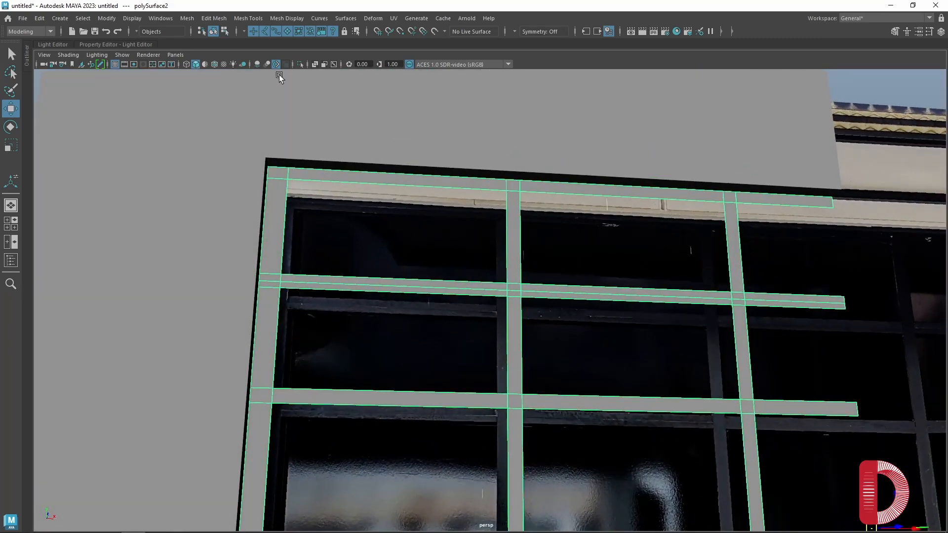
{"action": "left_click", "coordinate": [214, 65]}
{"action": "mouse_move", "coordinate": [439, 252]}
{"action": "left_mouse_down", "text": "alt"}
{"action": "mouse_move", "coordinate": [504, 266]}
{"action": "mouse_move", "coordinate": [414, 292]}
{"action": "left_mouse_up", "text": "alt"}
{"action": "middle_click_drag", "start_coordinate": [374, 330], "coordinate": [474, 414], "text": "alt"}
Step: Insert two supporting edge loops in the wall, one close beside the window opening and one just above it
{"action": "left_click", "coordinate": [403, 320]}
{"action": "scroll", "coordinate": [406, 331], "scroll_direction": "up", "scroll_amount": 2}
{"action": "right_click_drag", "start_coordinate": [382, 289], "coordinate": [341, 274], "text": "shift"}
{"action": "scroll", "coordinate": [390, 329], "scroll_direction": "up", "scroll_amount": 2}
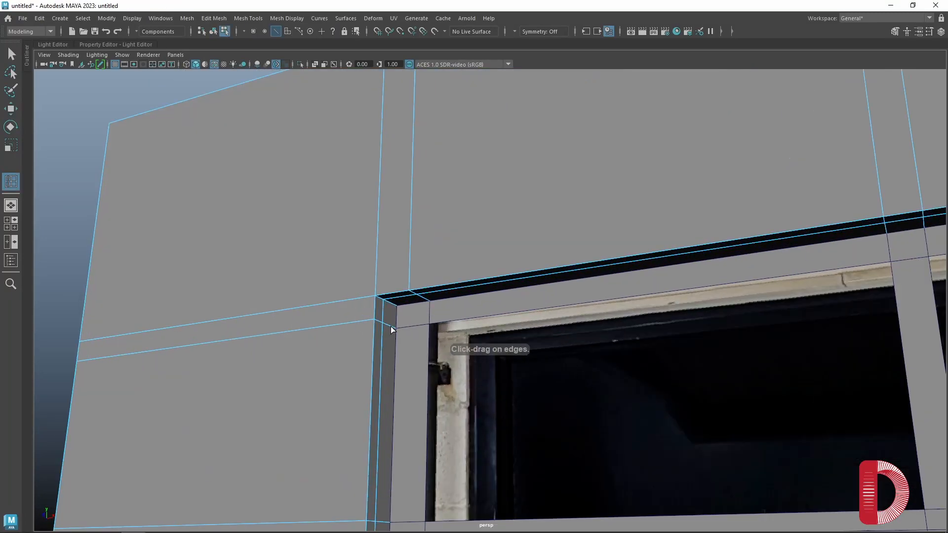
{"action": "left_click", "coordinate": [362, 319]}
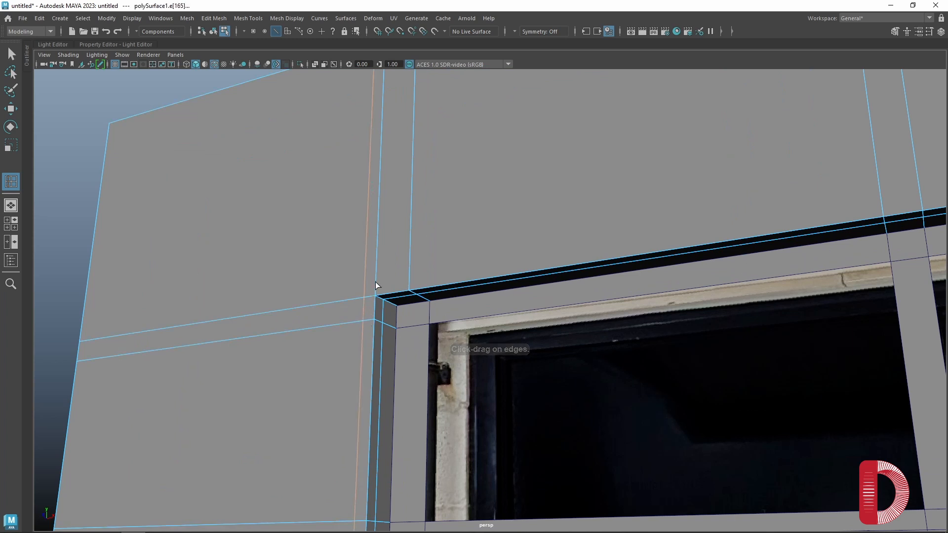
{"action": "left_click", "coordinate": [373, 283]}
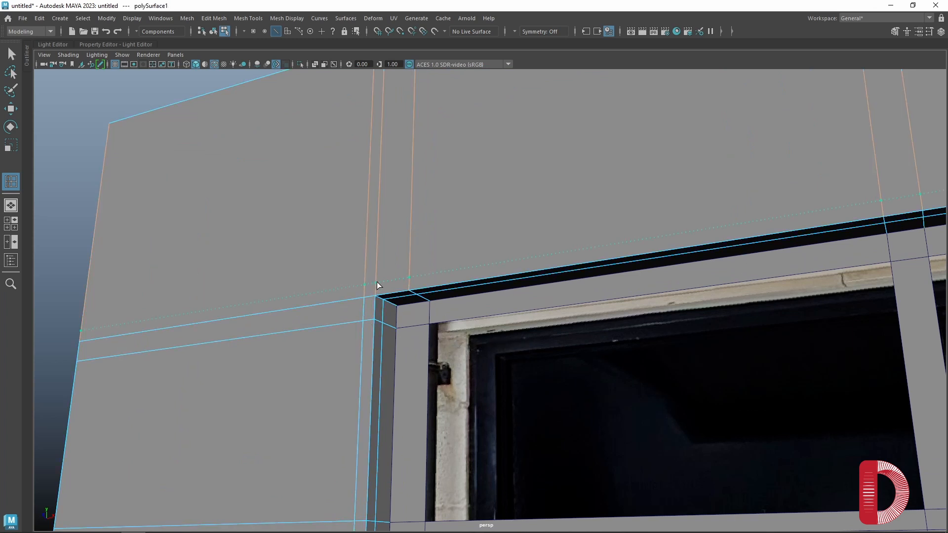
{"action": "scroll", "coordinate": [451, 366], "scroll_direction": "down", "scroll_amount": 5}
{"action": "left_click_drag", "start_coordinate": [441, 356], "coordinate": [478, 303], "text": "alt"}
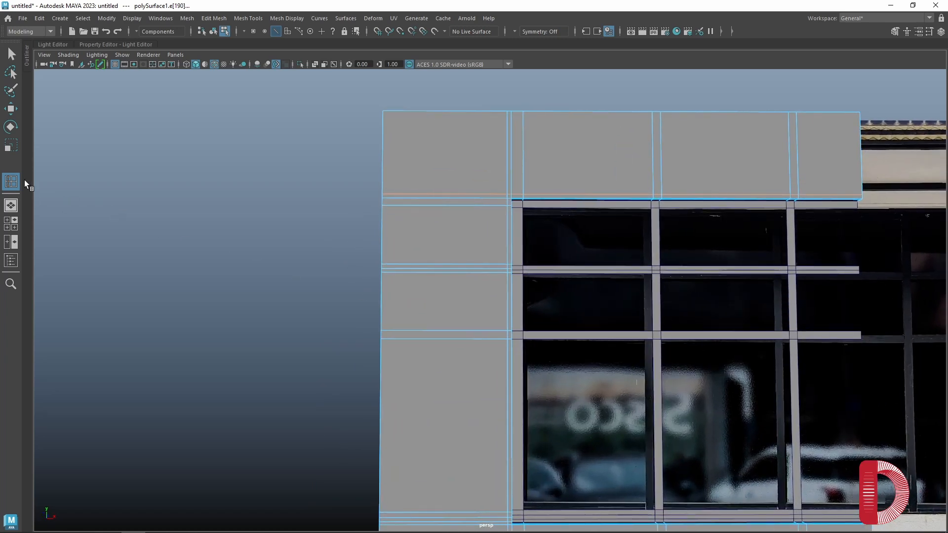
Step: Set the Insert Edge Loop tool to multiple edge loops and insert one centered vertical loop in the wall beside the window
{"action": "double_click", "coordinate": [11, 181]}
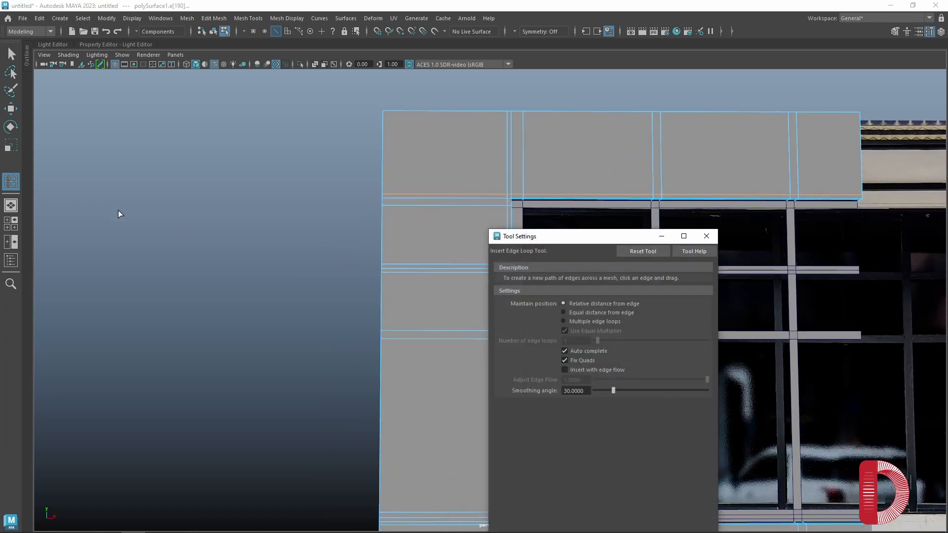
{"action": "left_click", "coordinate": [574, 321]}
{"action": "left_click_drag", "start_coordinate": [575, 239], "coordinate": [208, 139]}
{"action": "scroll", "coordinate": [358, 224], "scroll_direction": "up", "scroll_amount": 3}
{"action": "middle_click_drag", "start_coordinate": [457, 226], "coordinate": [466, 243], "text": "alt"}
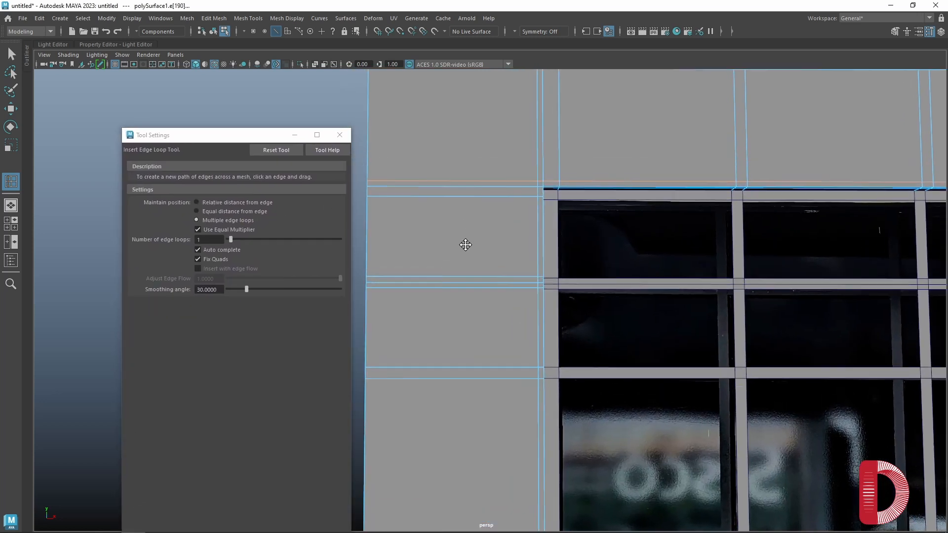
{"action": "left_click", "coordinate": [451, 187]}
{"action": "scroll", "coordinate": [470, 171], "scroll_direction": "down", "scroll_amount": 3}
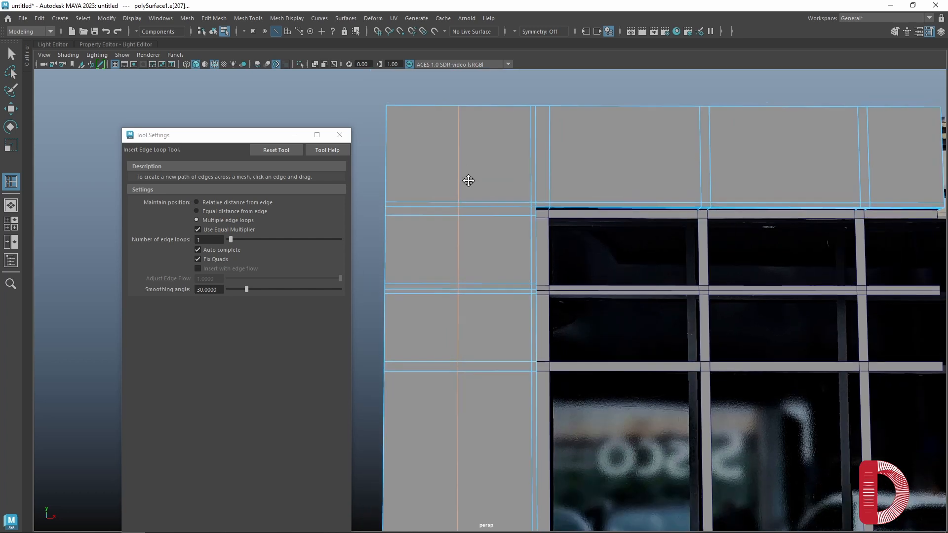
{"action": "middle_click_drag", "start_coordinate": [468, 180], "coordinate": [460, 196], "text": "alt"}
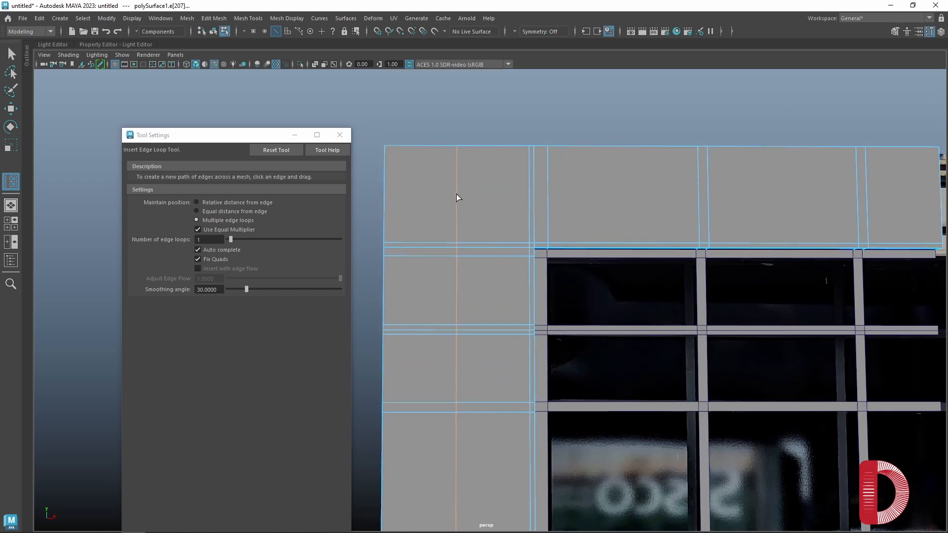
Step: Insert one centered horizontal loop through the wall above the window and a centered vertical loop above each of the two full pane columns
{"action": "left_click", "coordinate": [456, 195]}
{"action": "middle_click_drag", "start_coordinate": [657, 199], "coordinate": [562, 231], "text": "alt"}
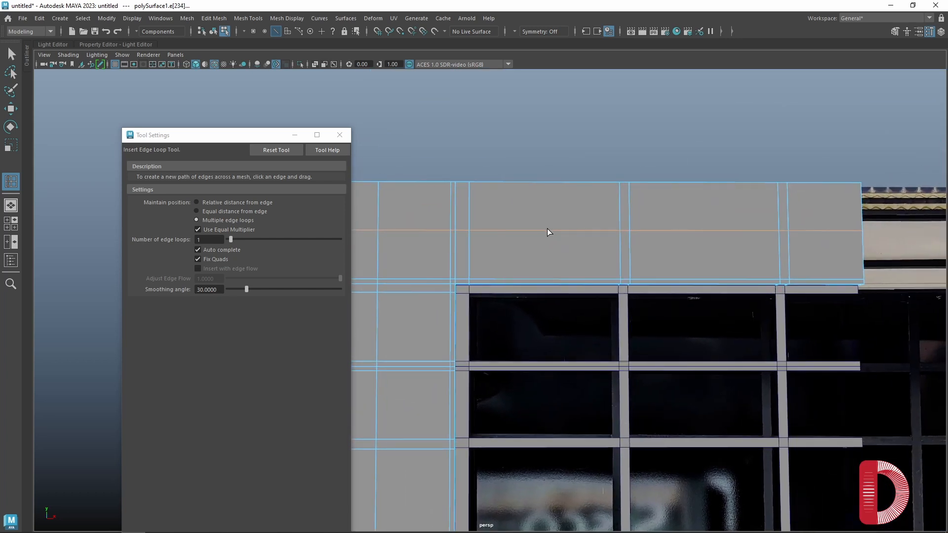
{"action": "left_click", "coordinate": [547, 230]}
{"action": "left_click", "coordinate": [704, 230]}
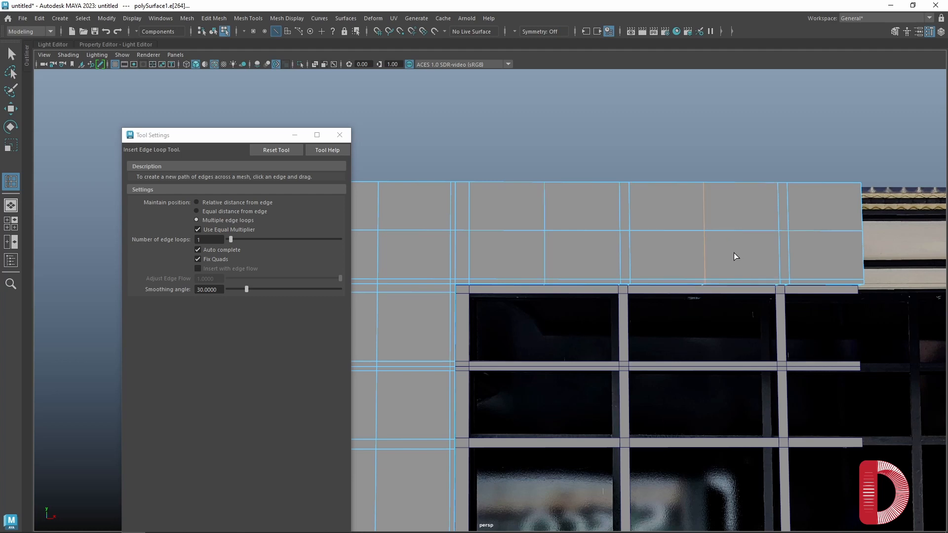
Step: Set the number of edge loops to 2, insert horizontal pairs below the window and beside its tall panes, and close the tool settings
{"action": "scroll", "coordinate": [733, 252], "scroll_direction": "down", "scroll_amount": 2}
{"action": "middle_click_drag", "start_coordinate": [623, 331], "coordinate": [641, 168], "text": "alt"}
{"action": "middle_click_drag", "start_coordinate": [523, 361], "coordinate": [590, 330], "text": "alt"}
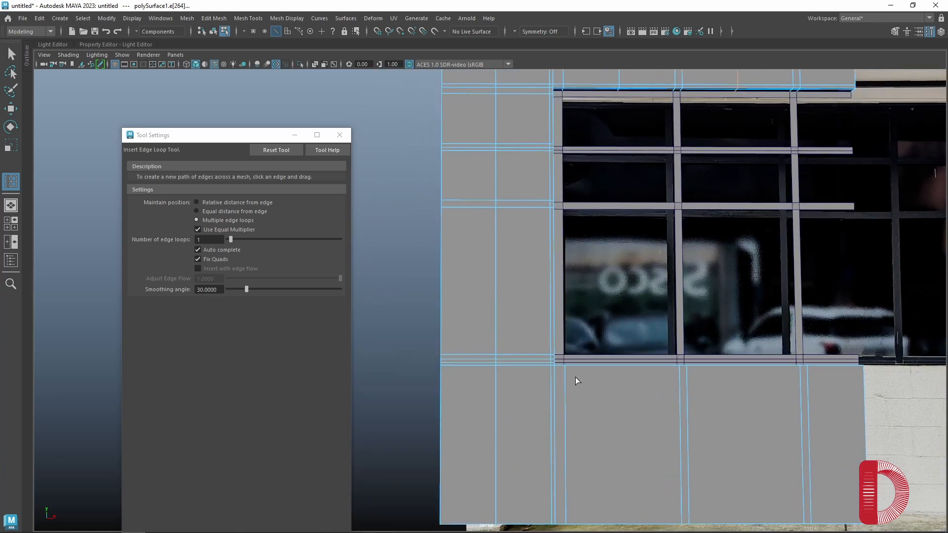
{"action": "middle_click_drag", "start_coordinate": [649, 400], "coordinate": [651, 403], "text": "alt"}
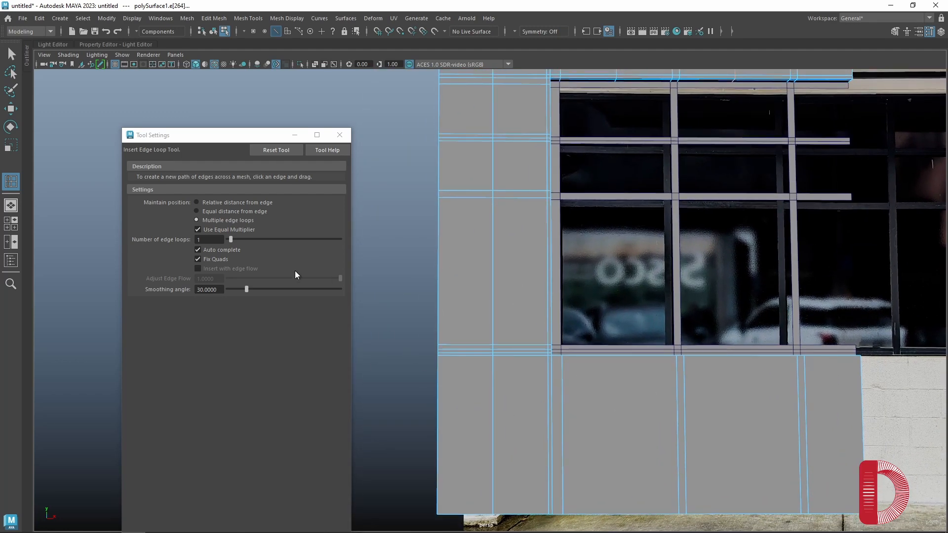
{"action": "left_click_drag", "start_coordinate": [231, 239], "coordinate": [233, 239]}
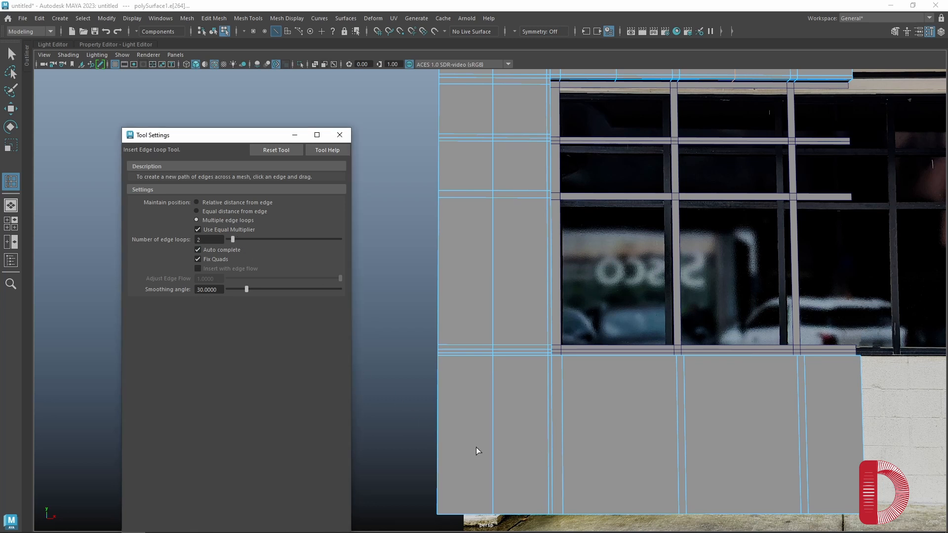
{"action": "left_click", "coordinate": [492, 430]}
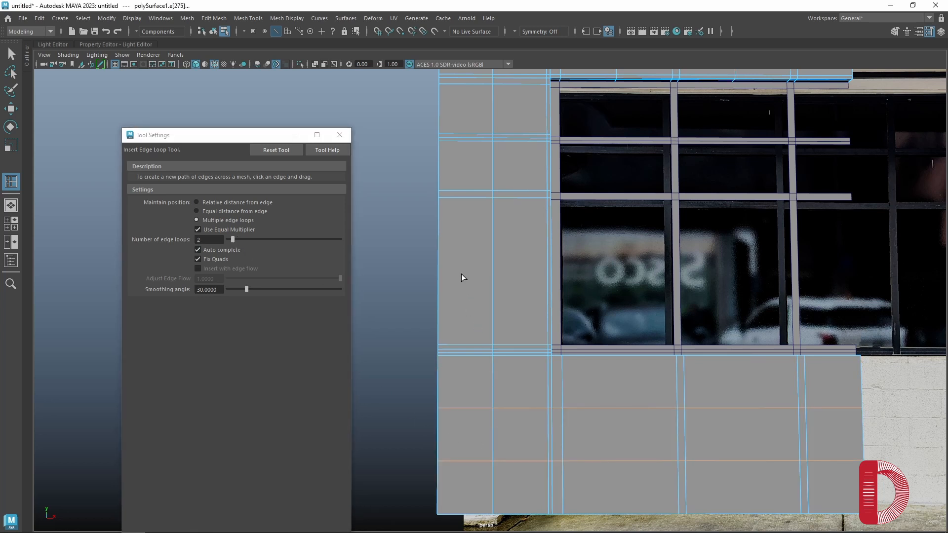
{"action": "left_click", "coordinate": [494, 274]}
{"action": "middle_click_drag", "start_coordinate": [470, 203], "coordinate": [460, 334], "text": "alt"}
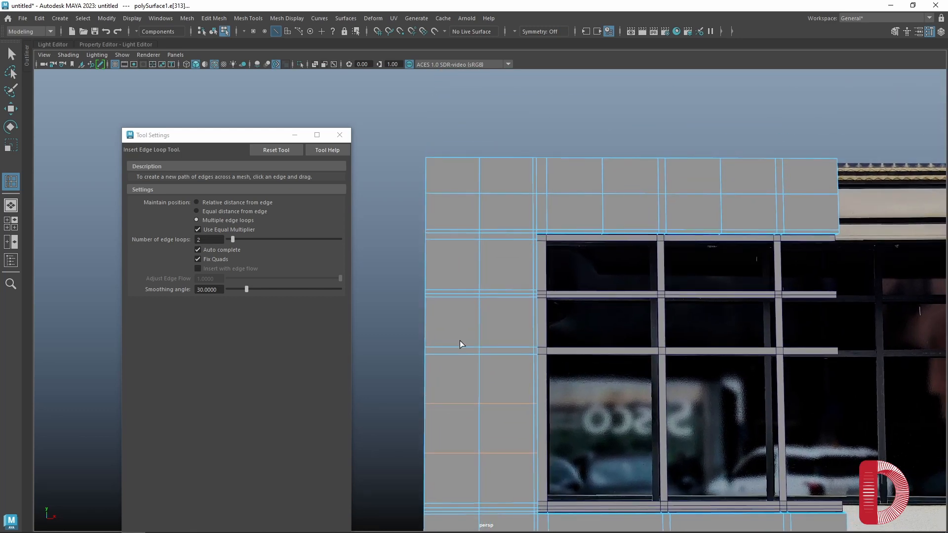
{"action": "key", "text": "w"}
{"action": "right_click_drag", "start_coordinate": [460, 340], "coordinate": [357, 232], "text": "alt"}
{"action": "left_click", "coordinate": [340, 135]}
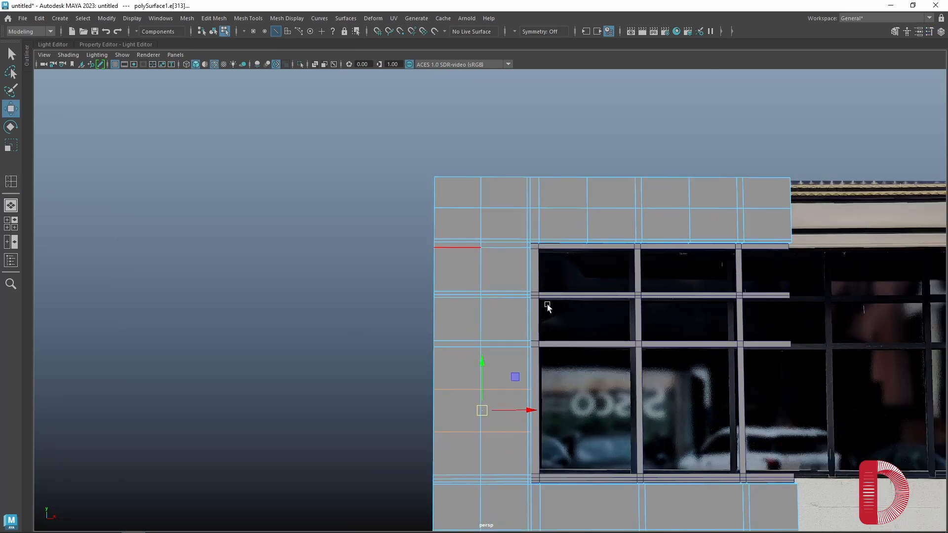
Step: Extrude the window frame forward by about 0.704 in local Z to give the frame and bars thickness
{"action": "middle_click_drag", "start_coordinate": [546, 306], "coordinate": [508, 262], "text": "alt"}
{"action": "left_click_drag", "start_coordinate": [508, 263], "coordinate": [528, 247], "text": "alt"}
{"action": "scroll", "coordinate": [523, 257], "scroll_direction": "up", "scroll_amount": 3}
{"action": "middle_click_drag", "start_coordinate": [519, 268], "coordinate": [407, 253], "text": "alt"}
{"action": "middle_click_drag", "start_coordinate": [475, 270], "coordinate": [436, 124], "text": "alt"}
{"action": "scroll", "coordinate": [428, 277], "scroll_direction": "up", "scroll_amount": 3}
{"action": "right_click", "coordinate": [399, 228]}
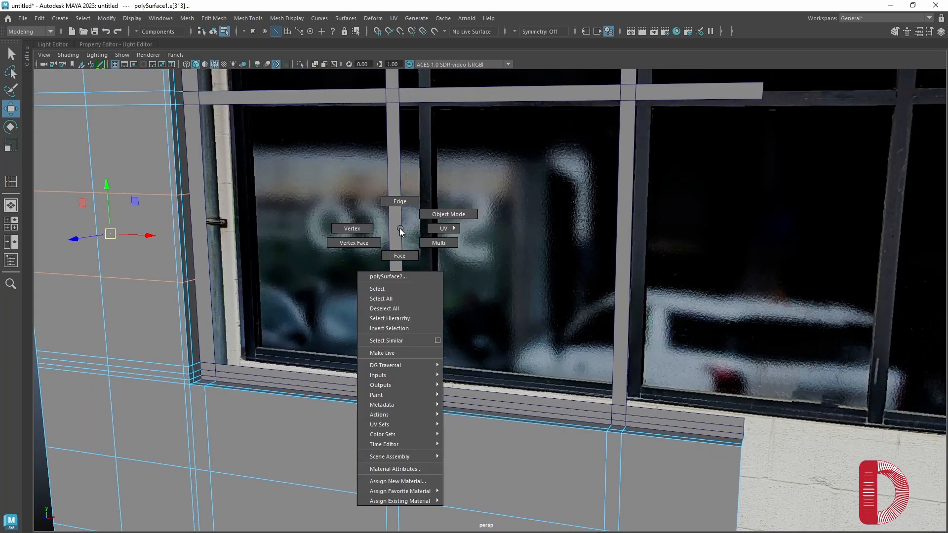
{"action": "left_click", "coordinate": [425, 215]}
{"action": "left_click", "coordinate": [388, 203]}
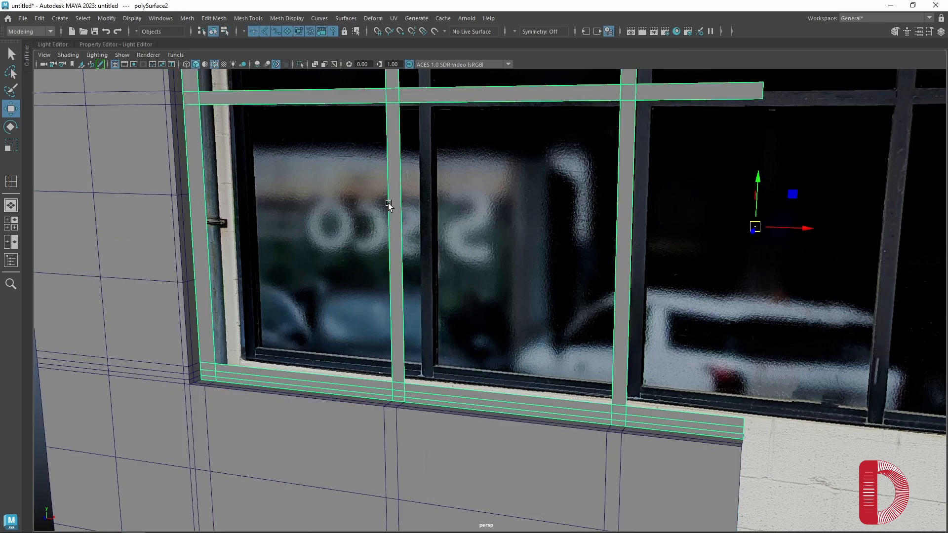
{"action": "key", "text": "f"}
{"action": "middle_click_drag", "start_coordinate": [373, 242], "coordinate": [329, 271], "text": "alt"}
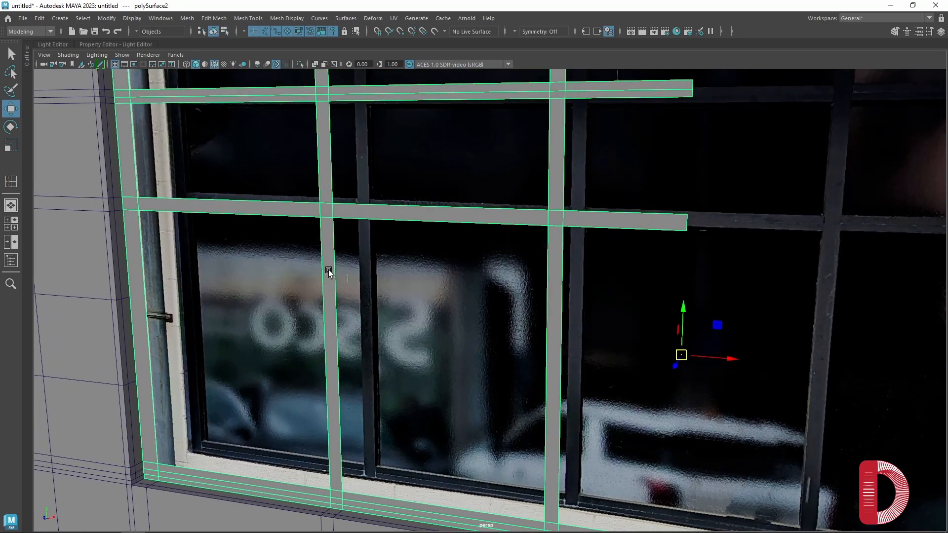
{"action": "key", "text": "ctrl+e"}
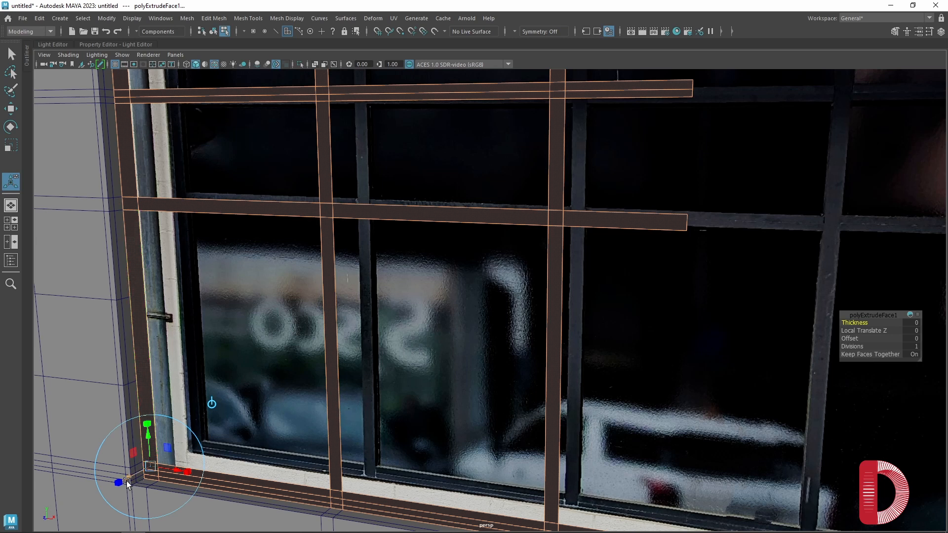
{"action": "left_click_drag", "start_coordinate": [132, 475], "coordinate": [130, 489]}
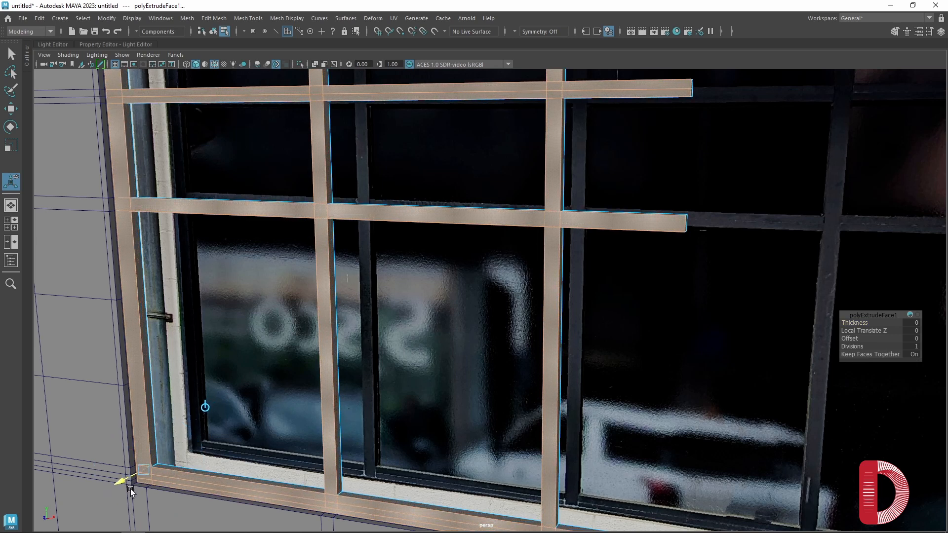
Step: Extrude the lowest front face strip of the frame's bottom rail forward to form a projecting sill lip
{"action": "right_click", "coordinate": [149, 337]}
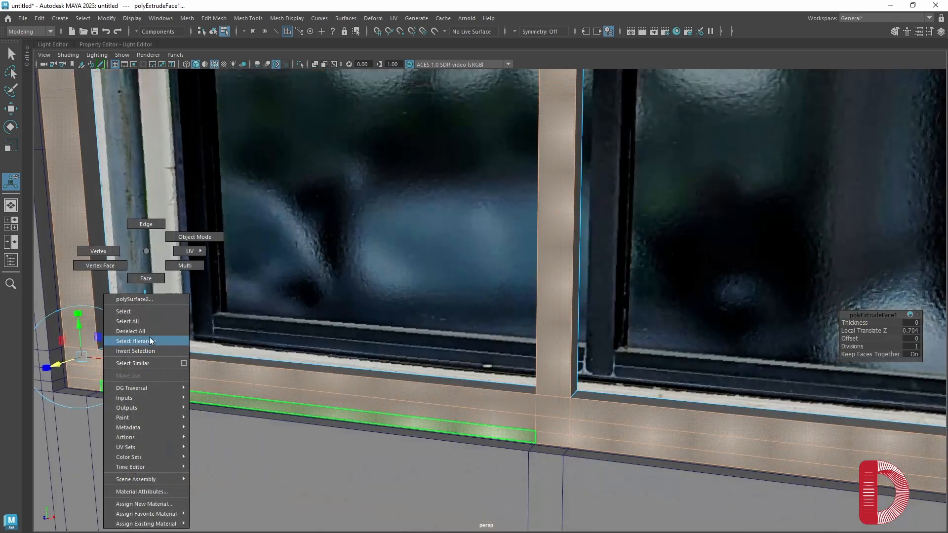
{"action": "right_click_drag", "start_coordinate": [149, 336], "coordinate": [146, 278]}
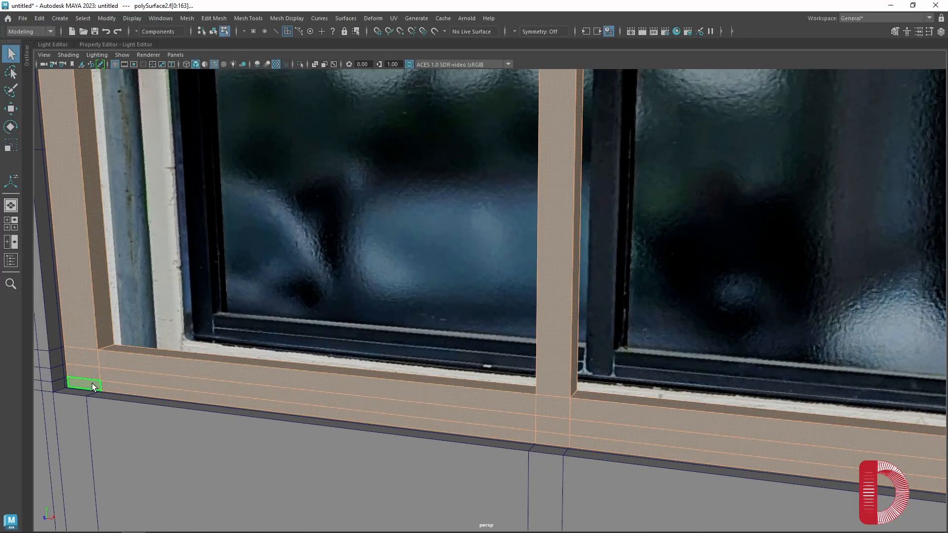
{"action": "left_click", "coordinate": [92, 387]}
{"action": "scroll", "coordinate": [339, 385], "scroll_direction": "down", "scroll_amount": 3}
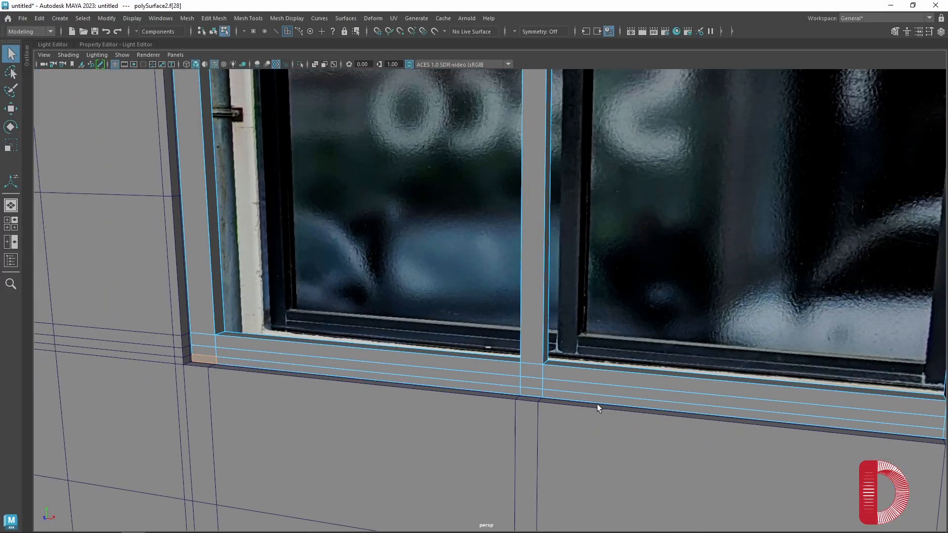
{"action": "middle_click_drag", "start_coordinate": [597, 403], "coordinate": [89, 330], "text": "alt"}
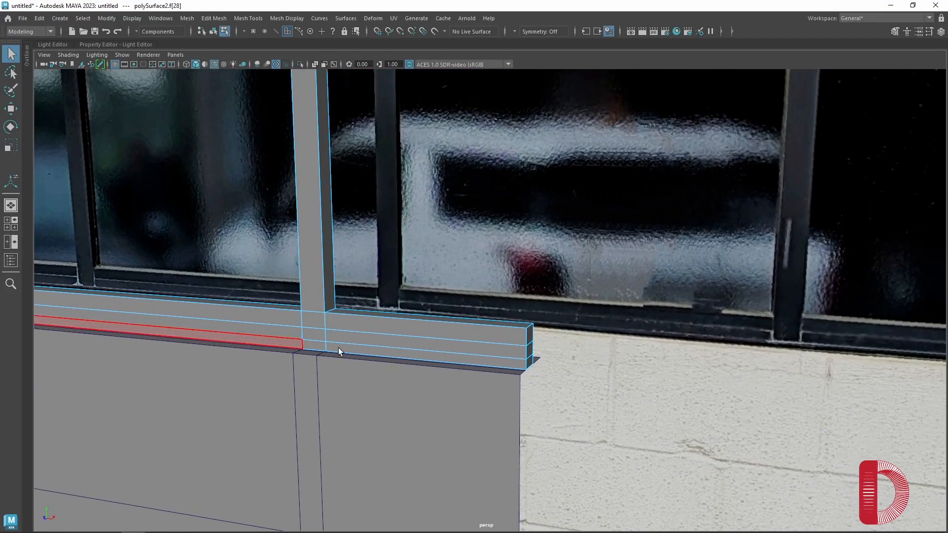
{"action": "double_click", "coordinate": [444, 353], "text": "shift"}
{"action": "middle_click_drag", "start_coordinate": [256, 316], "coordinate": [561, 364], "text": "alt"}
{"action": "key", "text": "w"}
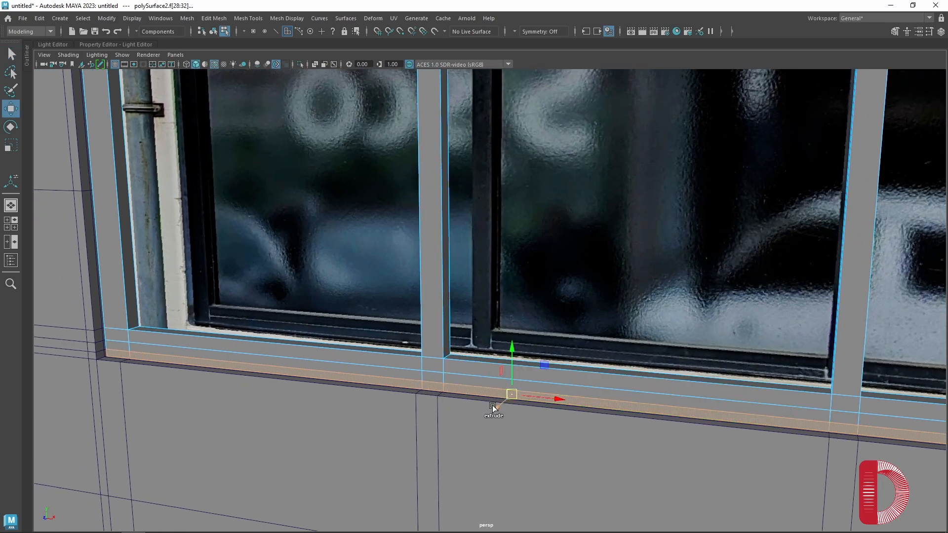
{"action": "right_click_drag", "start_coordinate": [508, 396], "coordinate": [488, 410], "text": "shift"}
Step: Delete the end cap faces of the frame's bottom, middle and top horizontal bars at the center seam
{"action": "left_click_drag", "start_coordinate": [486, 408], "coordinate": [546, 364], "text": "alt"}
{"action": "left_click", "coordinate": [576, 363]}
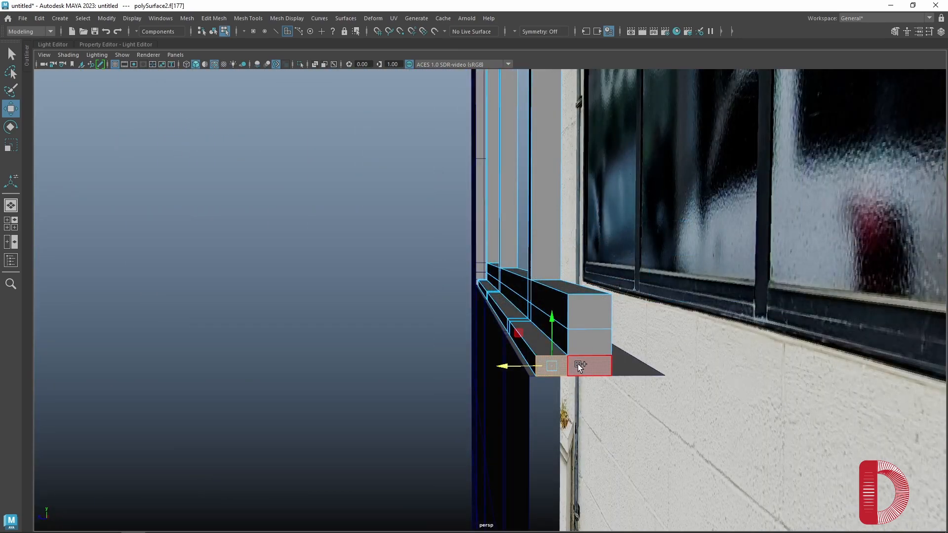
{"action": "left_click", "coordinate": [587, 323], "text": "shift"}
{"action": "right_click_drag", "start_coordinate": [584, 324], "coordinate": [468, 186], "text": "alt"}
{"action": "middle_click_drag", "start_coordinate": [469, 185], "coordinate": [439, 458], "text": "alt"}
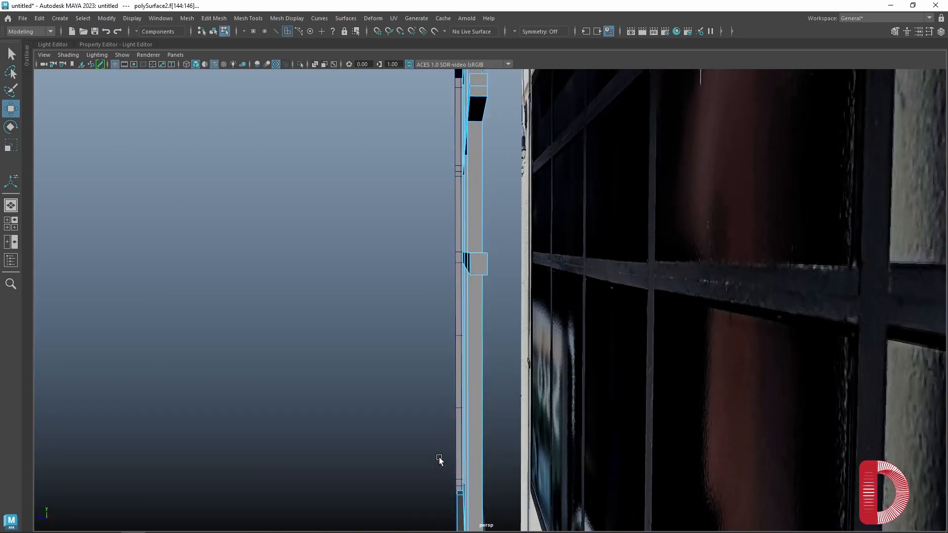
{"action": "left_click_drag", "start_coordinate": [470, 175], "coordinate": [477, 323], "text": "alt"}
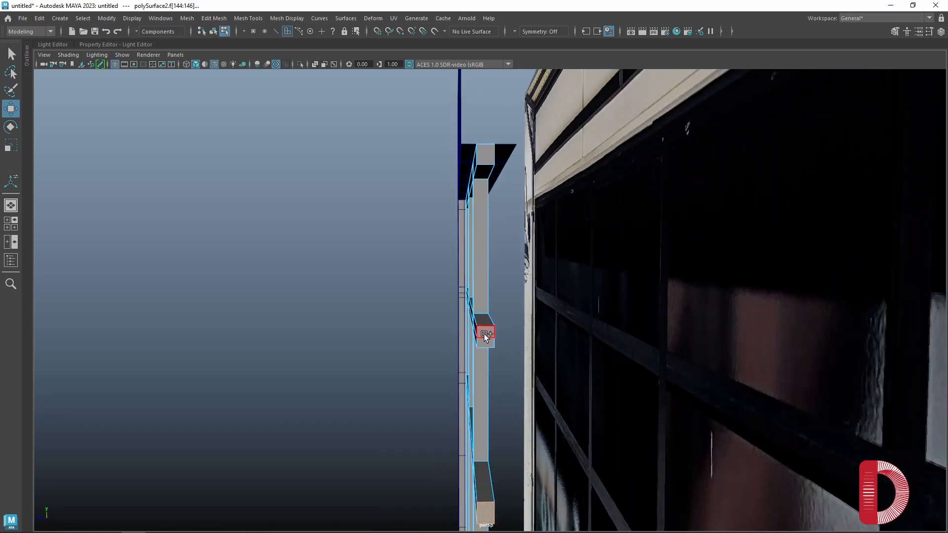
{"action": "left_click", "coordinate": [483, 334], "text": "shift"}
{"action": "left_click", "coordinate": [485, 343], "text": "shift"}
{"action": "left_click", "coordinate": [487, 156], "text": "shift"}
{"action": "left_click_drag", "start_coordinate": [449, 229], "coordinate": [484, 268], "text": "alt"}
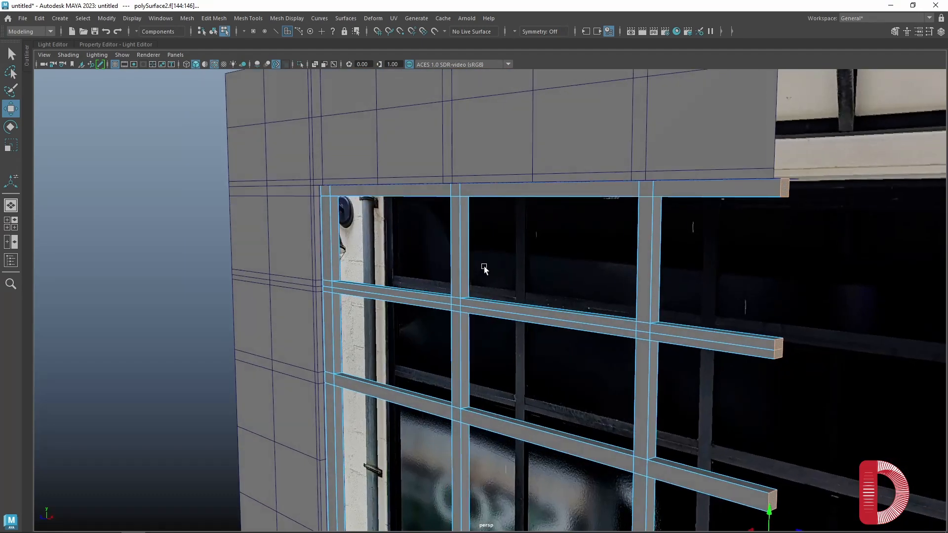
{"action": "left_click", "coordinate": [483, 268]}
Step: Insert two horizontal edge loops along the window frame's lower middle bar
{"action": "left_click_drag", "start_coordinate": [580, 376], "coordinate": [551, 295], "text": "alt"}
{"action": "middle_click_drag", "start_coordinate": [395, 195], "coordinate": [429, 270], "text": "alt"}
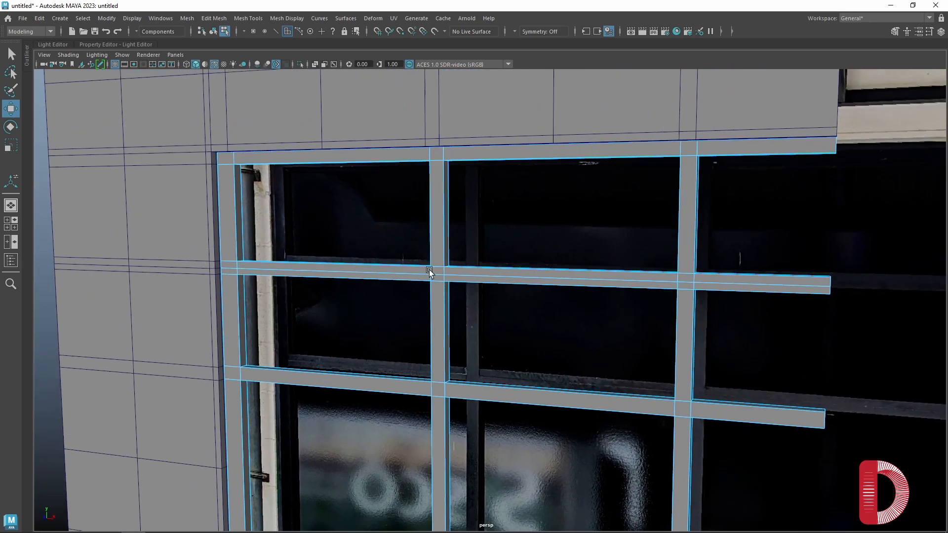
{"action": "left_click_drag", "start_coordinate": [429, 269], "coordinate": [431, 225], "text": "alt"}
{"action": "right_click_drag", "start_coordinate": [434, 209], "coordinate": [463, 193]}
{"action": "left_click", "coordinate": [472, 218]}
{"action": "left_click_drag", "start_coordinate": [397, 252], "coordinate": [389, 300], "text": "alt"}
{"action": "scroll", "coordinate": [431, 309], "scroll_direction": "up", "scroll_amount": 4}
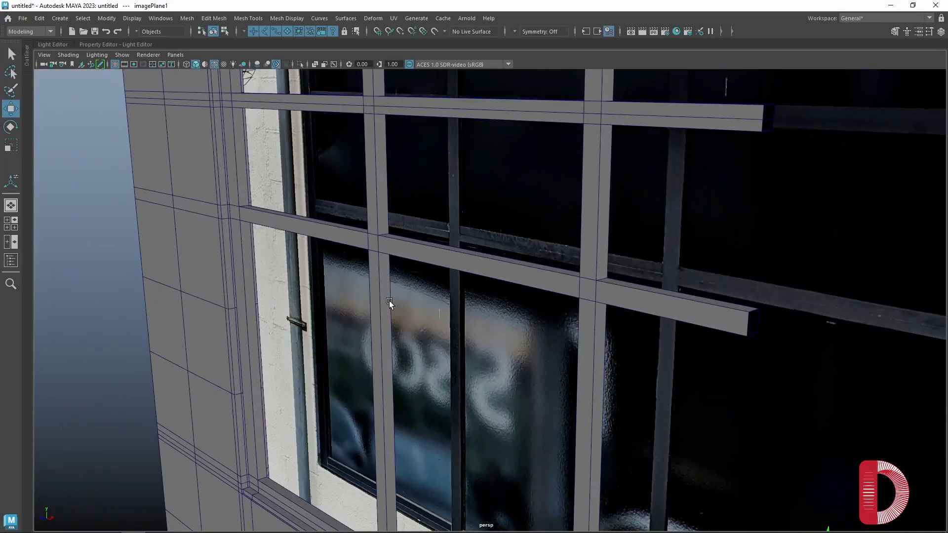
{"action": "left_click", "coordinate": [428, 256]}
{"action": "left_click_drag", "start_coordinate": [424, 262], "coordinate": [451, 309], "text": "alt"}
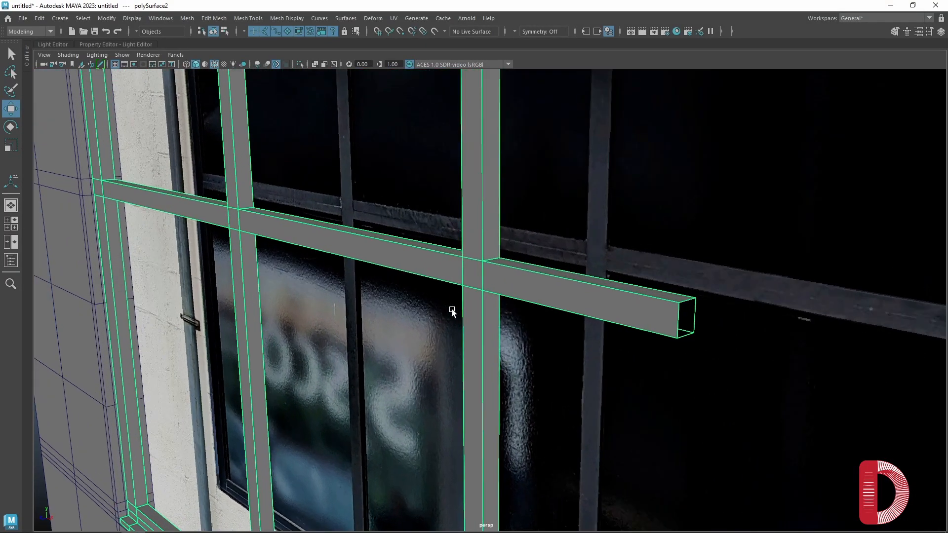
{"action": "left_click_drag", "start_coordinate": [600, 307], "coordinate": [570, 289], "text": "alt"}
{"action": "right_click_drag", "start_coordinate": [570, 288], "coordinate": [489, 275], "text": "shift"}
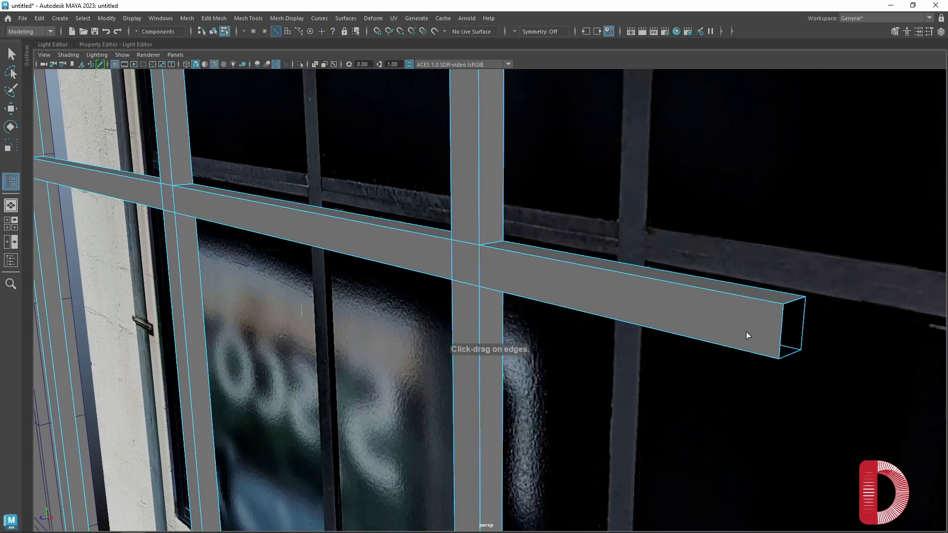
{"action": "left_click", "coordinate": [780, 335], "text": "ctrl"}
{"action": "key", "text": "w"}
Step: Extrude the lowest front face strip of the lower middle bar slightly forward and return to object mode
{"action": "right_click_drag", "start_coordinate": [737, 333], "coordinate": [735, 279]}
{"action": "left_click", "coordinate": [703, 334]}
{"action": "middle_click_drag", "start_coordinate": [289, 265], "coordinate": [410, 290], "text": "alt"}
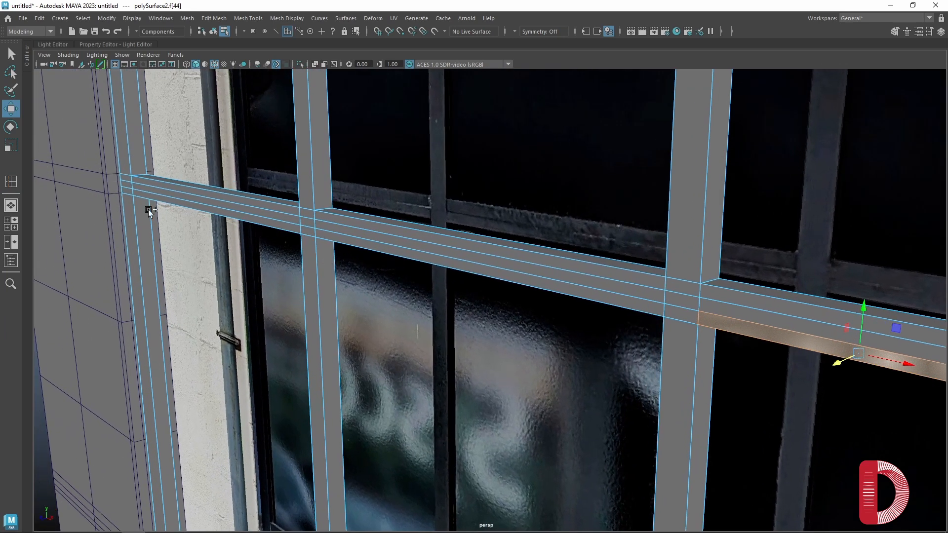
{"action": "double_click", "coordinate": [130, 191]}
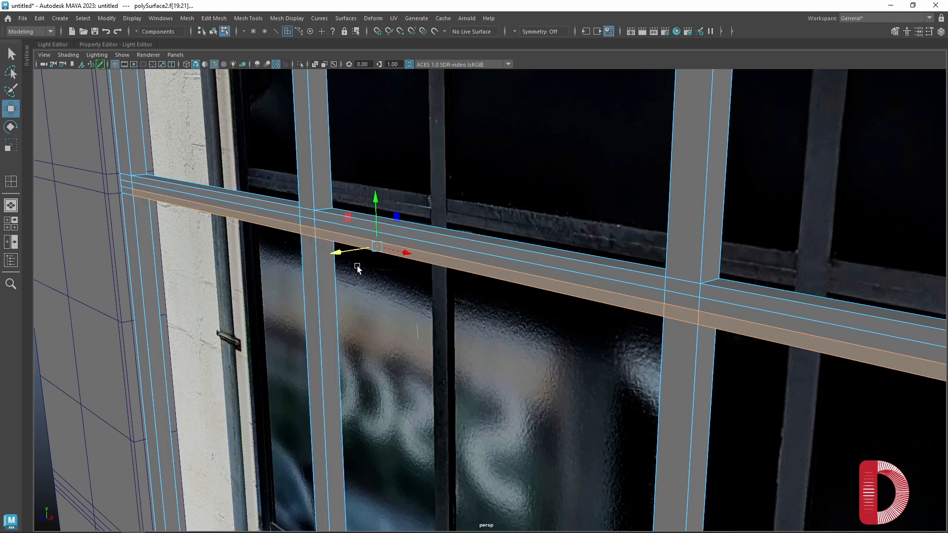
{"action": "key", "text": "ctrl+e"}
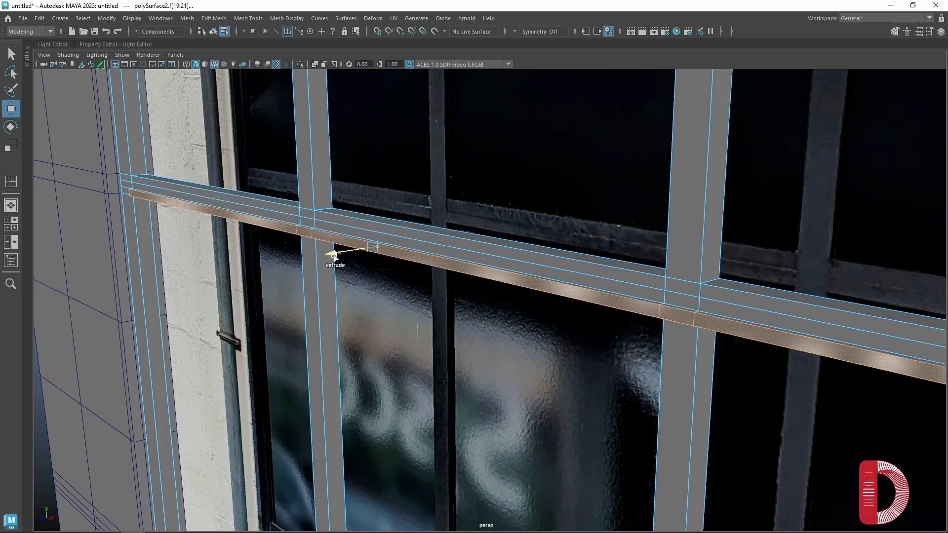
{"action": "left_click", "coordinate": [333, 254]}
{"action": "right_click_drag", "start_coordinate": [308, 214], "coordinate": [341, 196]}
{"action": "scroll", "coordinate": [356, 285], "scroll_direction": "down", "scroll_amount": 3}
{"action": "scroll", "coordinate": [357, 285], "scroll_direction": "down", "scroll_amount": 3}
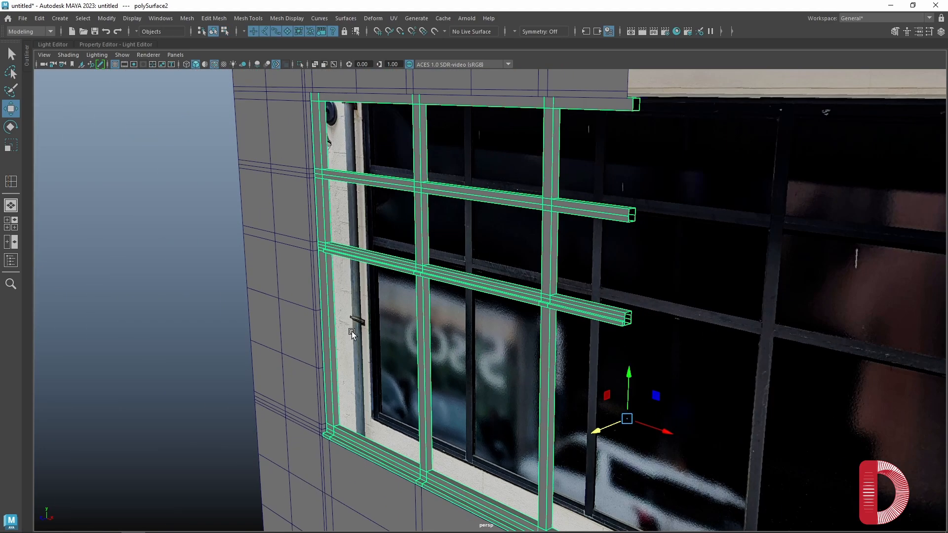
Step: Group the wall and the window frame and place the group's pivot on the center seam at the lower middle bar's end
{"action": "left_click_drag", "start_coordinate": [351, 330], "coordinate": [481, 343], "text": "alt"}
{"action": "scroll", "coordinate": [556, 282], "scroll_direction": "up", "scroll_amount": 3}
{"action": "scroll", "coordinate": [557, 282], "scroll_direction": "down", "scroll_amount": 5}
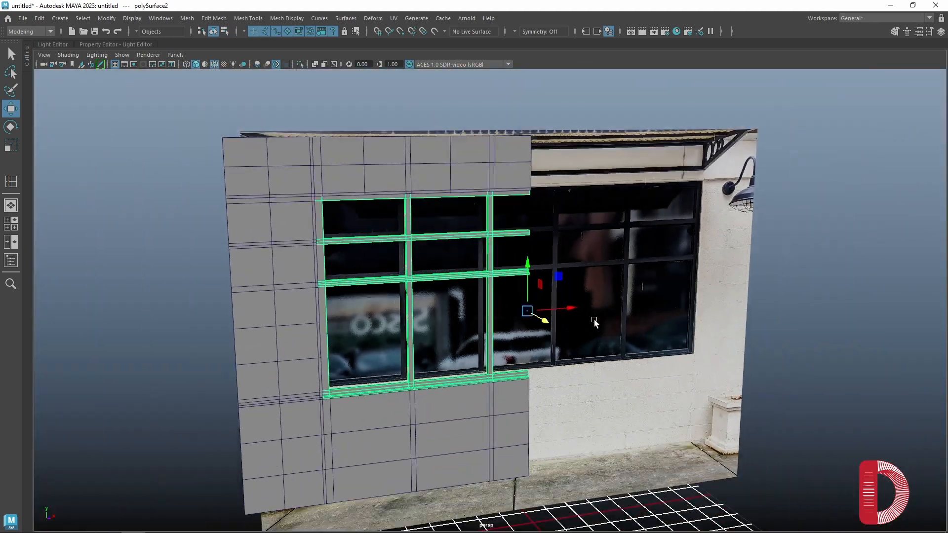
{"action": "left_click_drag", "start_coordinate": [593, 319], "coordinate": [525, 410], "text": "alt"}
{"action": "left_click", "coordinate": [494, 422]}
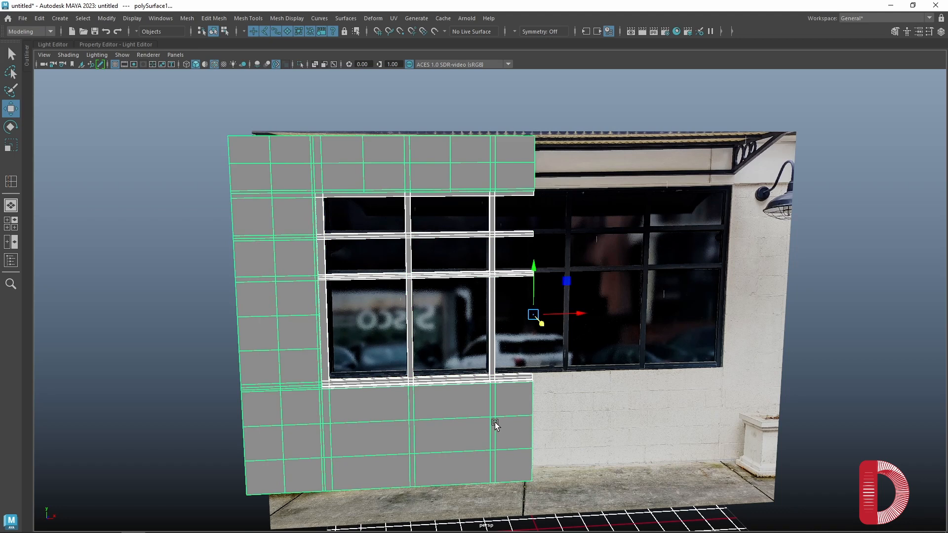
{"action": "key", "text": "ctrl+g"}
{"action": "key", "text": "d"}
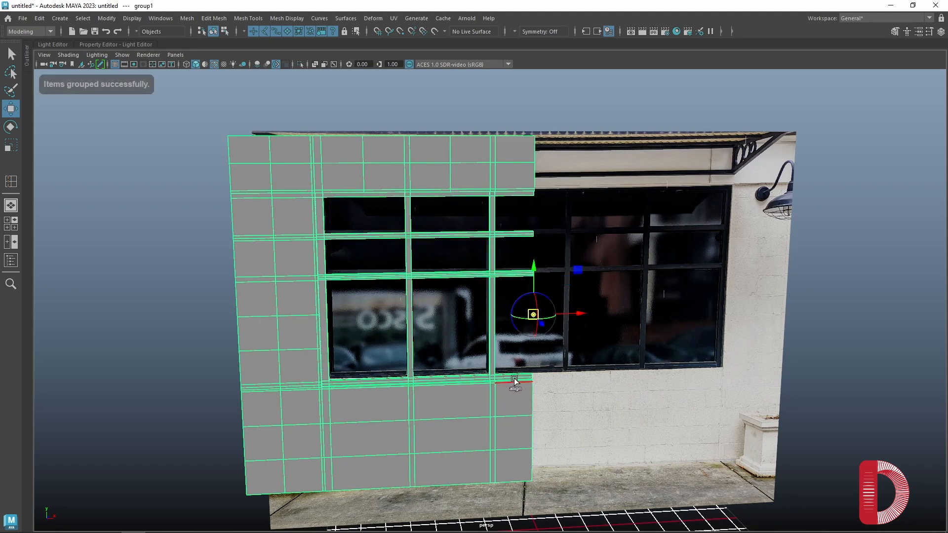
{"action": "left_click_drag", "start_coordinate": [533, 316], "coordinate": [534, 275]}
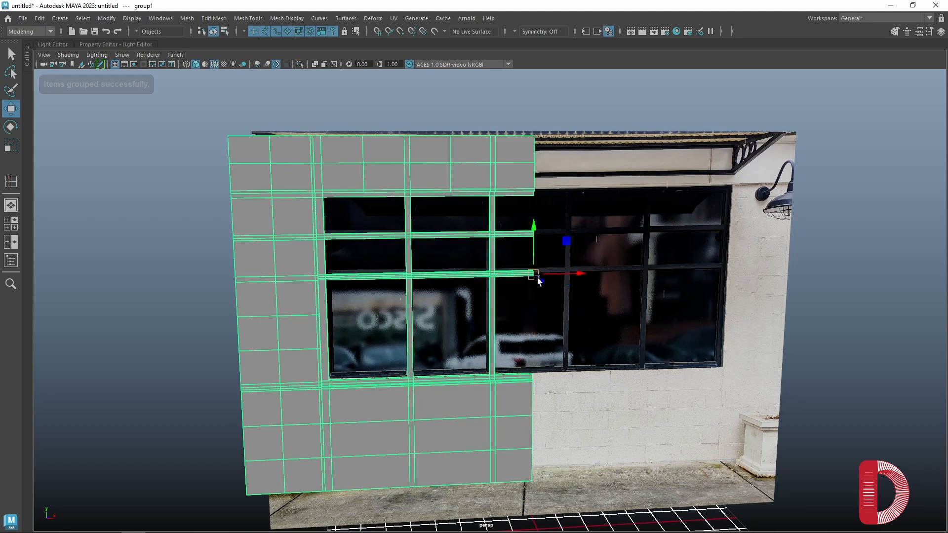
Step: Duplicate the group and mirror the copy across the center seam with a Scale X of -1
{"action": "key", "text": "ctrl+d"}
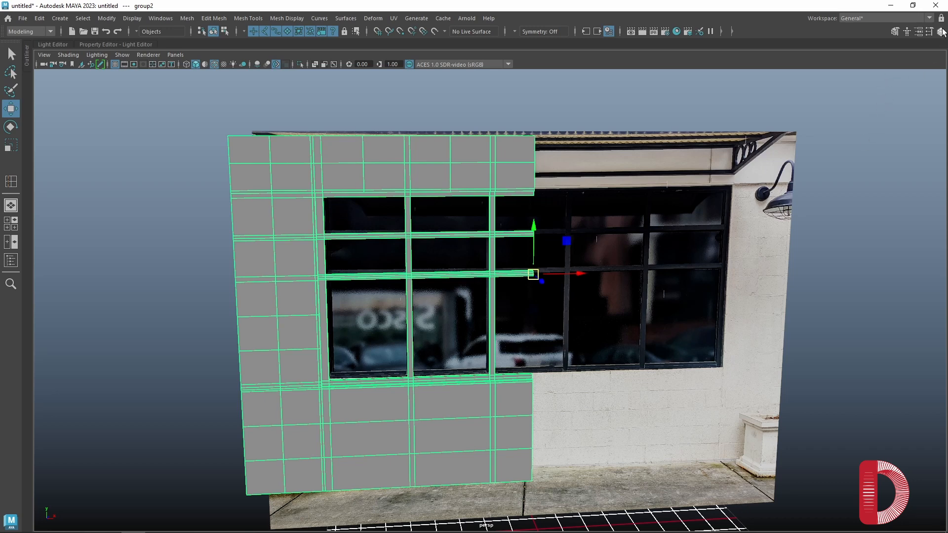
{"action": "left_click", "coordinate": [939, 31]}
{"action": "left_click", "coordinate": [116, 131]}
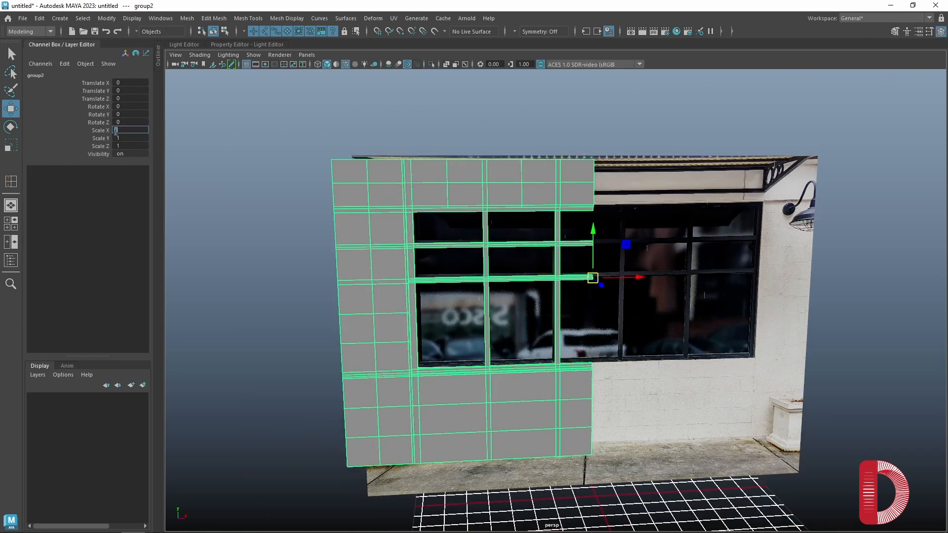
{"action": "type", "text": "-1"}
{"action": "key", "text": "Return"}
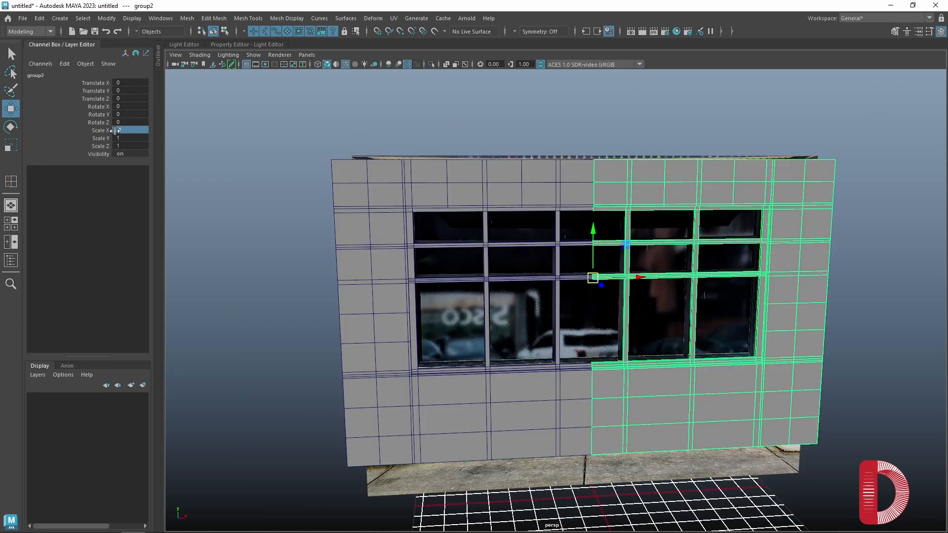
{"action": "left_click", "coordinate": [81, 47]}
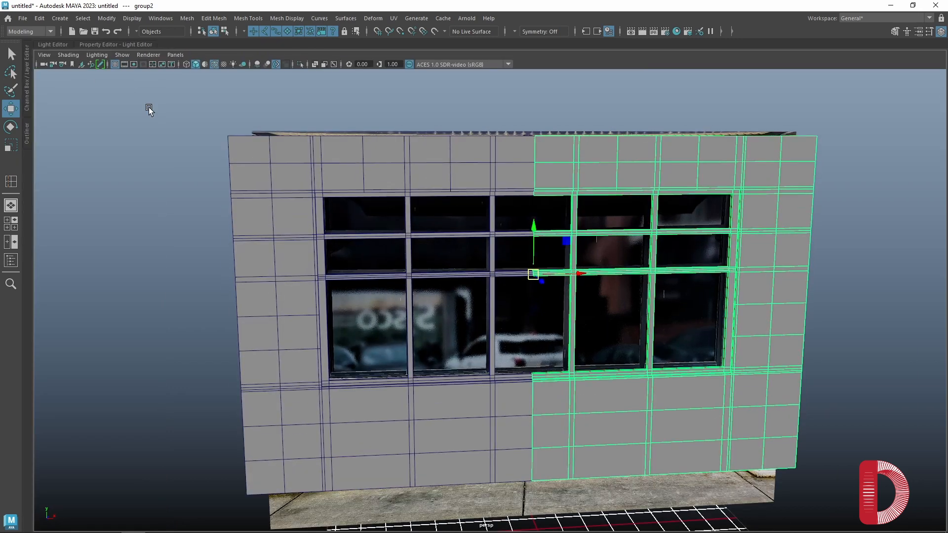
Step: Combine the original and mirrored wall halves into one mesh
{"action": "left_click", "coordinate": [506, 146]}
{"action": "left_click", "coordinate": [581, 157], "text": "shift"}
{"action": "right_click_drag", "start_coordinate": [581, 157], "coordinate": [573, 368], "text": "shift"}
{"action": "key", "text": "f"}
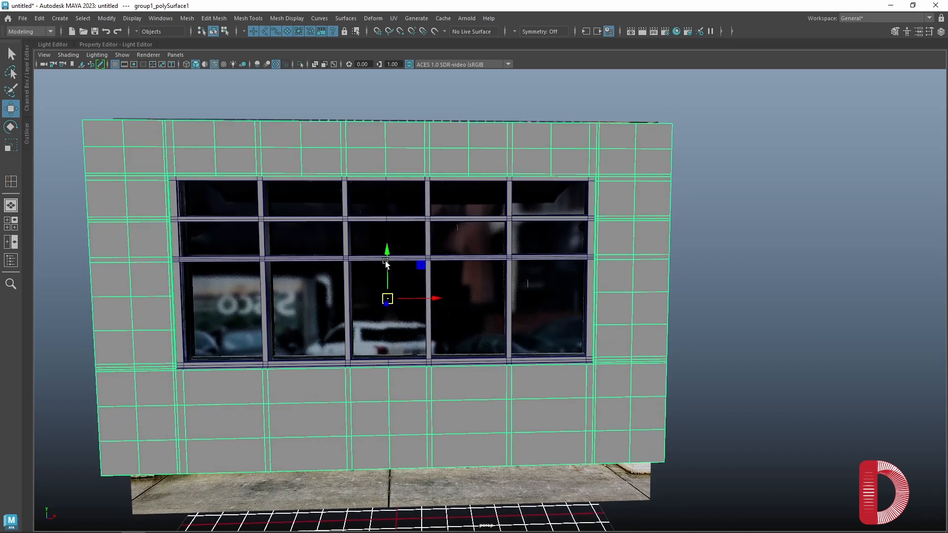
Step: Merge the wall's vertices along the center seam with a distance threshold of 0.01
{"action": "left_click_drag", "start_coordinate": [385, 262], "coordinate": [386, 260], "text": "alt"}
{"action": "right_click_drag", "start_coordinate": [403, 148], "coordinate": [369, 138]}
{"action": "left_click_drag", "start_coordinate": [374, 111], "coordinate": [398, 477]}
{"action": "right_click_drag", "start_coordinate": [398, 164], "coordinate": [437, 122], "text": "shift"}
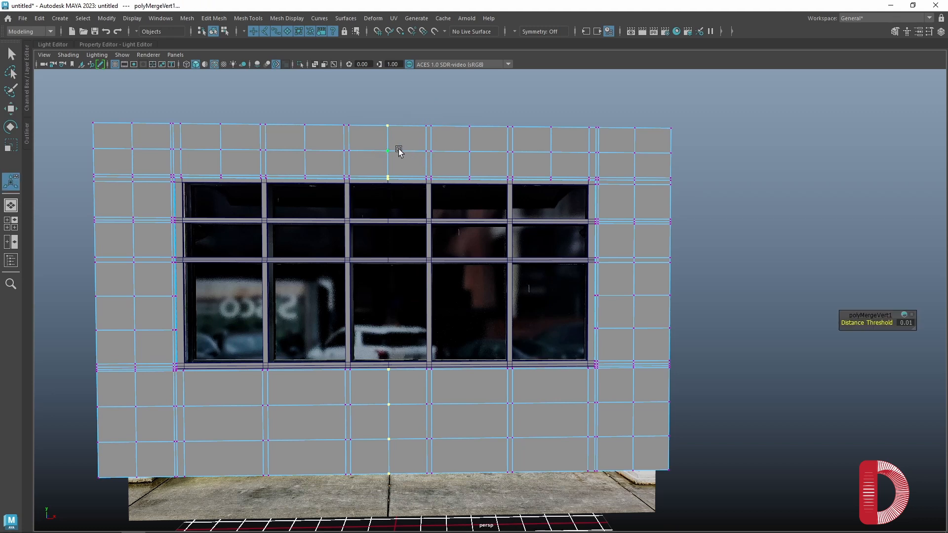
{"action": "right_click_drag", "start_coordinate": [398, 148], "coordinate": [428, 139]}
Step: Combine the original and mirrored window frame halves into one mesh
{"action": "left_click", "coordinate": [373, 220]}
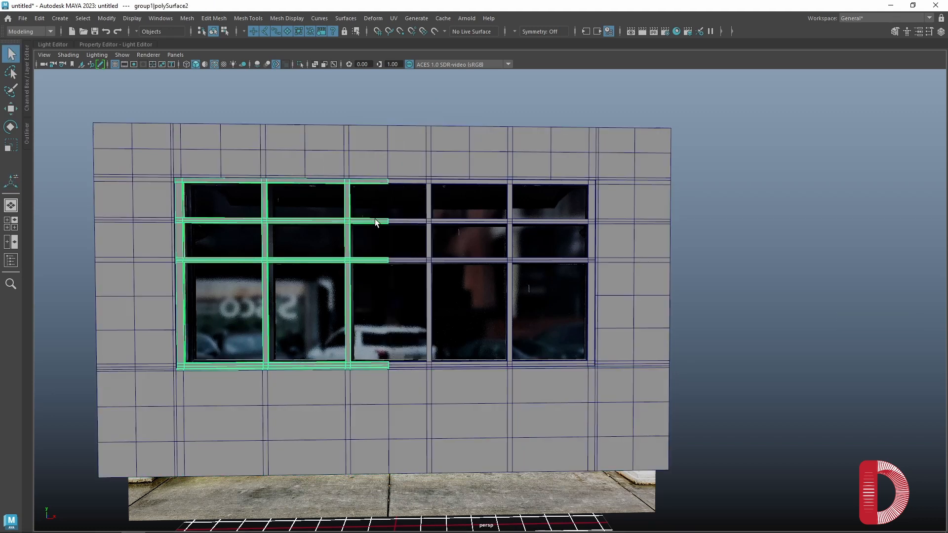
{"action": "left_click", "coordinate": [401, 218], "text": "shift"}
{"action": "right_click_drag", "start_coordinate": [403, 217], "coordinate": [398, 422], "text": "shift"}
{"action": "middle_click_drag", "start_coordinate": [459, 309], "coordinate": [443, 305], "text": "alt"}
{"action": "scroll", "coordinate": [418, 296], "scroll_direction": "up", "scroll_amount": 1}
Step: Merge the window frame's vertices along the center seam and return to object mode
{"action": "right_click_drag", "start_coordinate": [348, 200], "coordinate": [318, 206]}
{"action": "left_click_drag", "start_coordinate": [349, 163], "coordinate": [369, 379]}
{"action": "right_click_drag", "start_coordinate": [349, 209], "coordinate": [444, 154], "text": "shift"}
{"action": "right_click", "coordinate": [394, 169]}
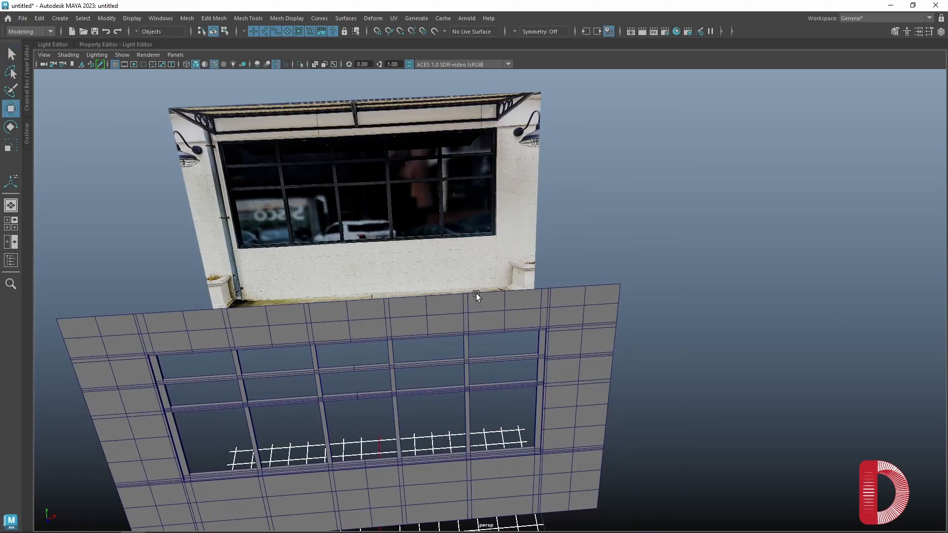
Step: Create a polygon plane near the center of the window
{"action": "left_click_drag", "start_coordinate": [476, 293], "coordinate": [415, 301], "text": "alt"}
{"action": "left_click", "coordinate": [58, 19]}
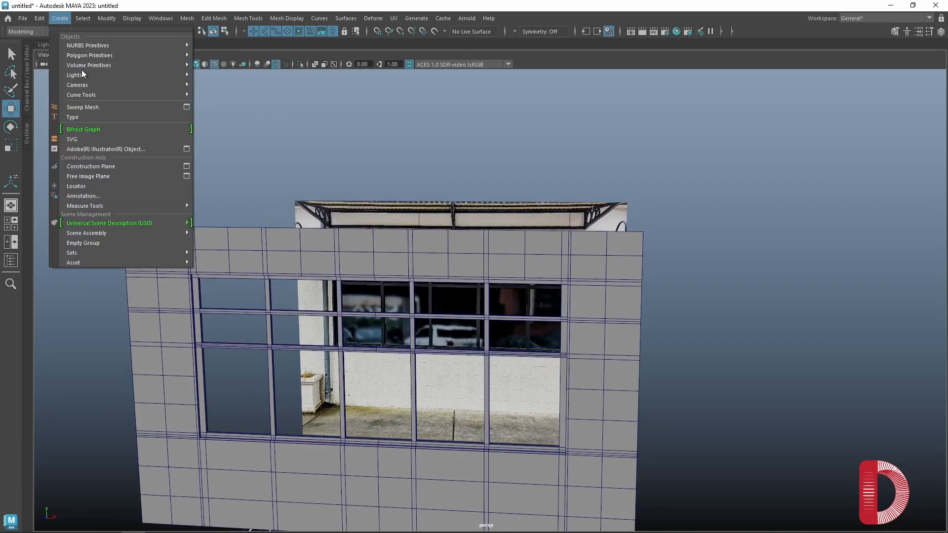
{"action": "mouse_move", "coordinate": [108, 57]}
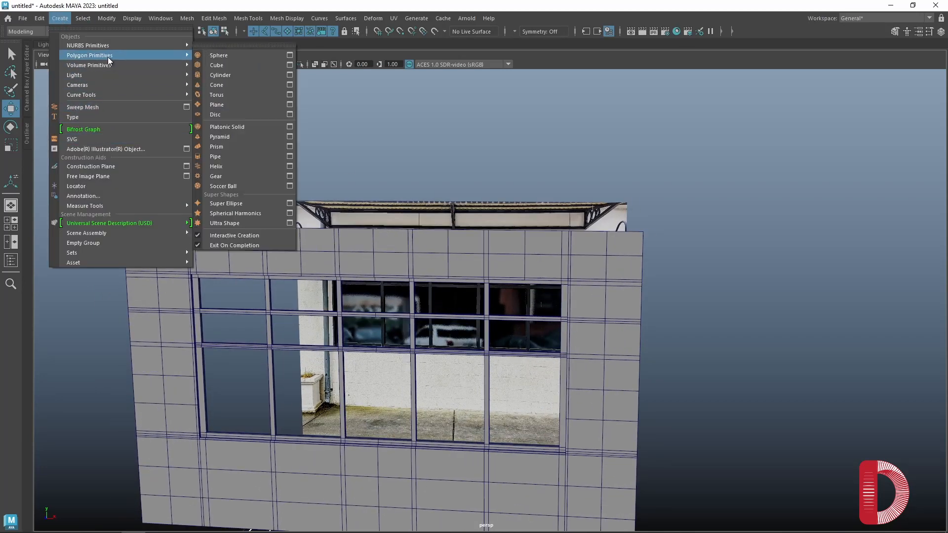
{"action": "left_click", "coordinate": [240, 107]}
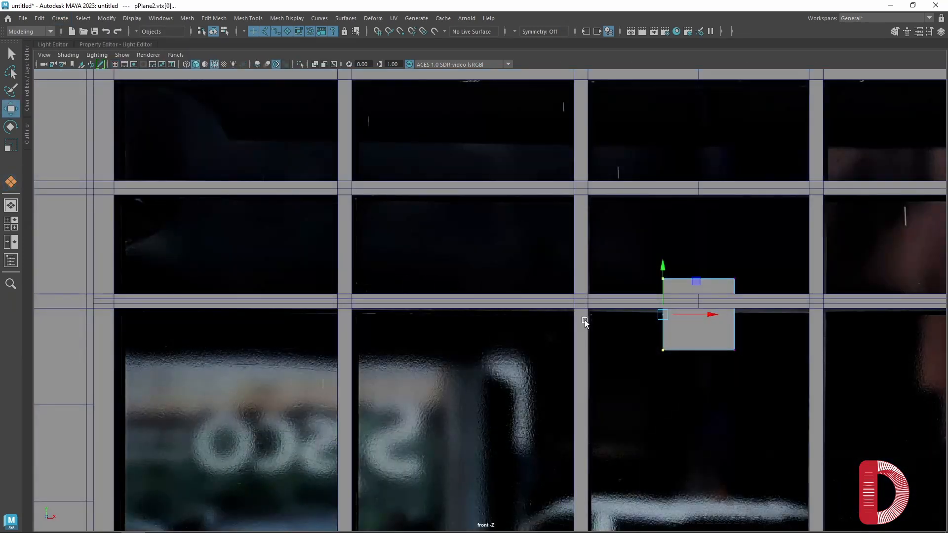
Step: Stretch the new plane's vertices to all four edges of the window opening, and return to object mode
{"action": "scroll", "coordinate": [590, 325], "scroll_direction": "down", "scroll_amount": 1}
{"action": "middle_click_drag", "start_coordinate": [594, 329], "coordinate": [434, 325], "text": "alt"}
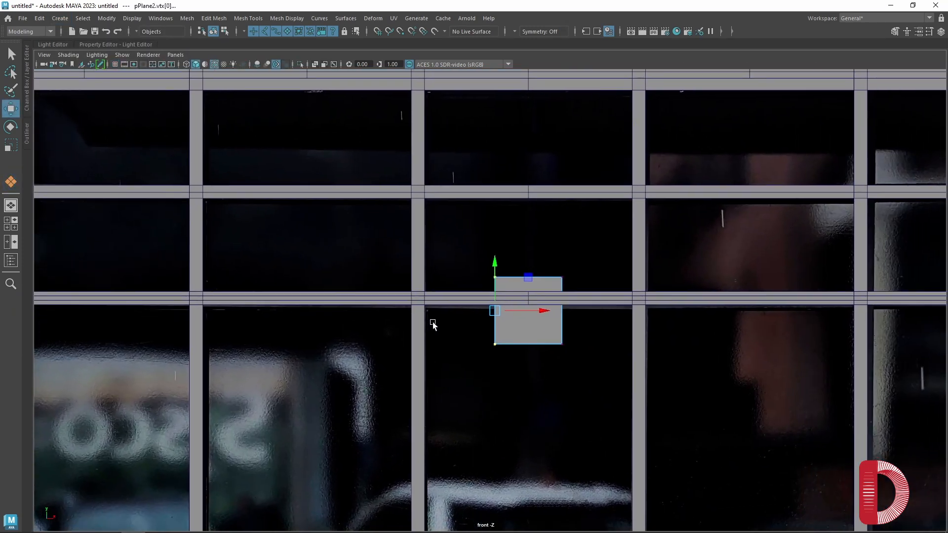
{"action": "scroll", "coordinate": [459, 339], "scroll_direction": "down", "scroll_amount": 5}
{"action": "middle_click_drag", "start_coordinate": [472, 361], "coordinate": [433, 362], "text": "alt"}
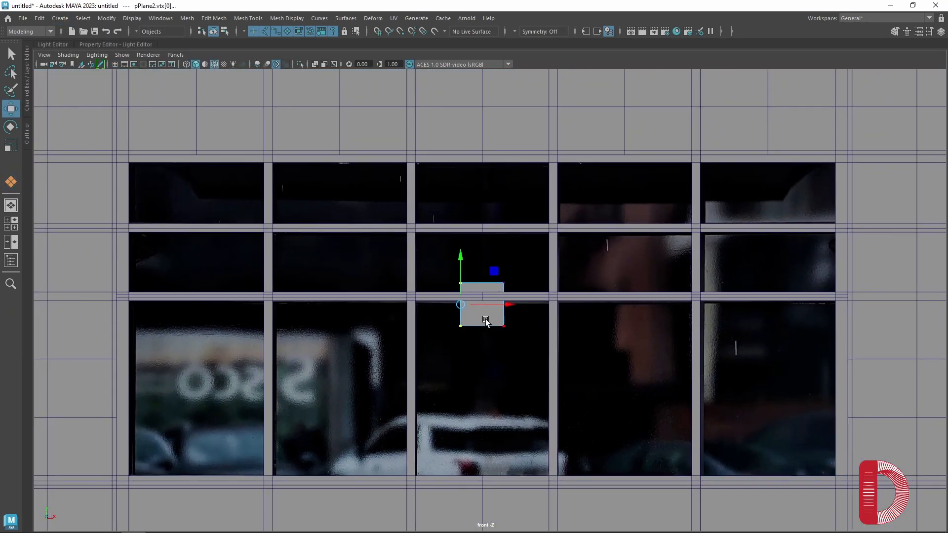
{"action": "left_click_drag", "start_coordinate": [467, 301], "coordinate": [158, 270]}
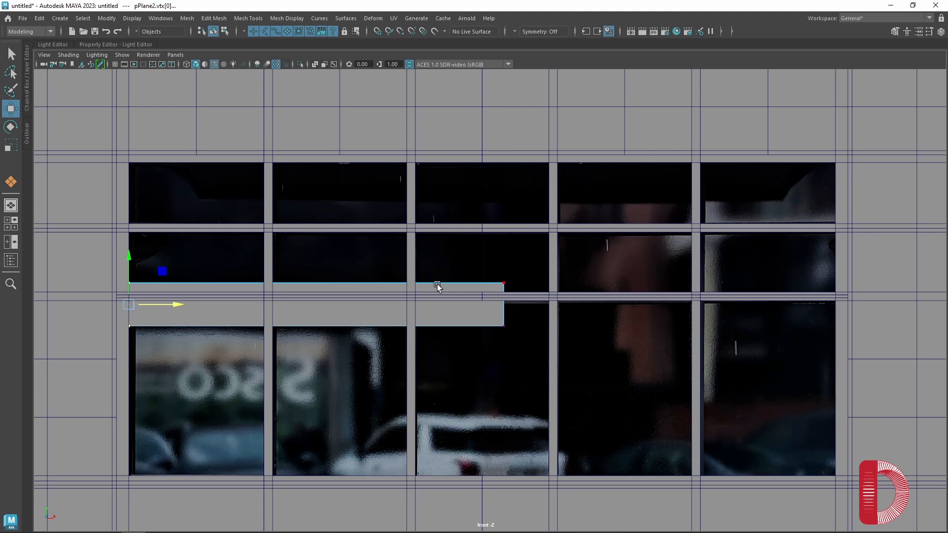
{"action": "middle_click_drag", "start_coordinate": [687, 313], "coordinate": [772, 320]}
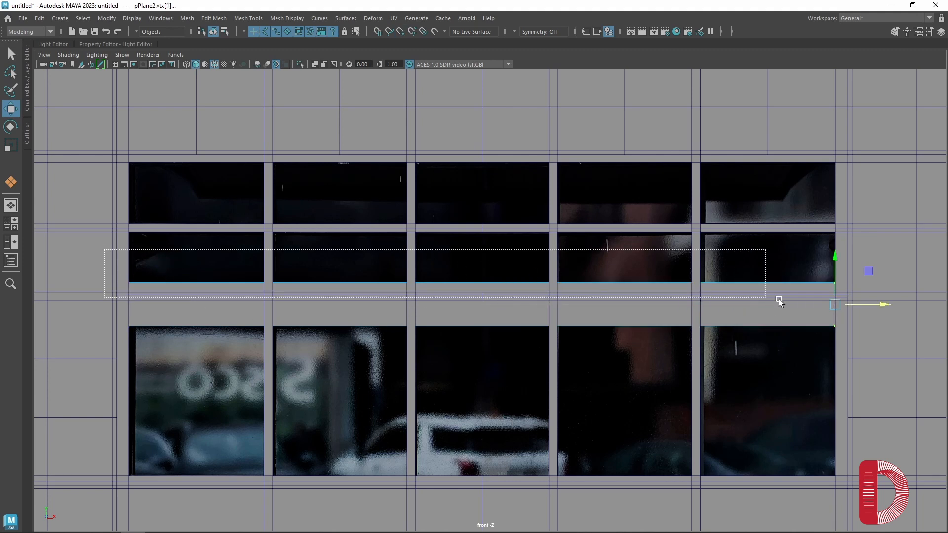
{"action": "left_click_drag", "start_coordinate": [479, 227], "coordinate": [483, 183]}
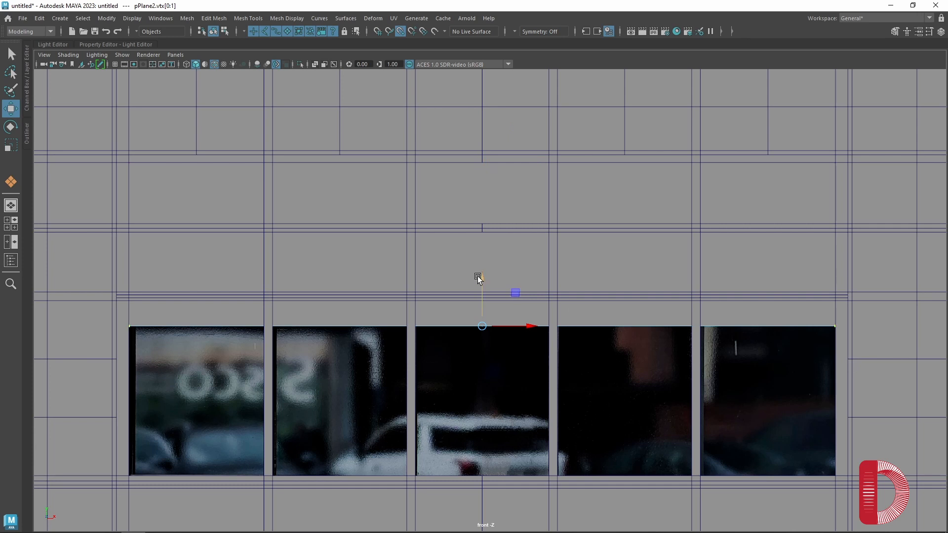
{"action": "left_click_drag", "start_coordinate": [477, 276], "coordinate": [475, 434]}
{"action": "right_click", "coordinate": [468, 251]}
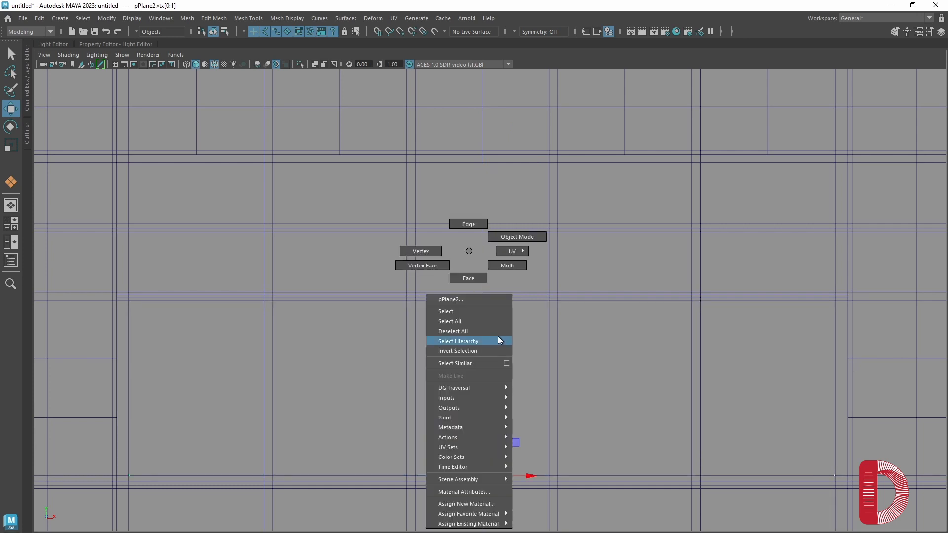
{"action": "left_click", "coordinate": [508, 237]}
Step: Assign a new Blinn material to the window plane, with a black color and partial transparency
{"action": "right_click_drag", "start_coordinate": [453, 250], "coordinate": [458, 505]}
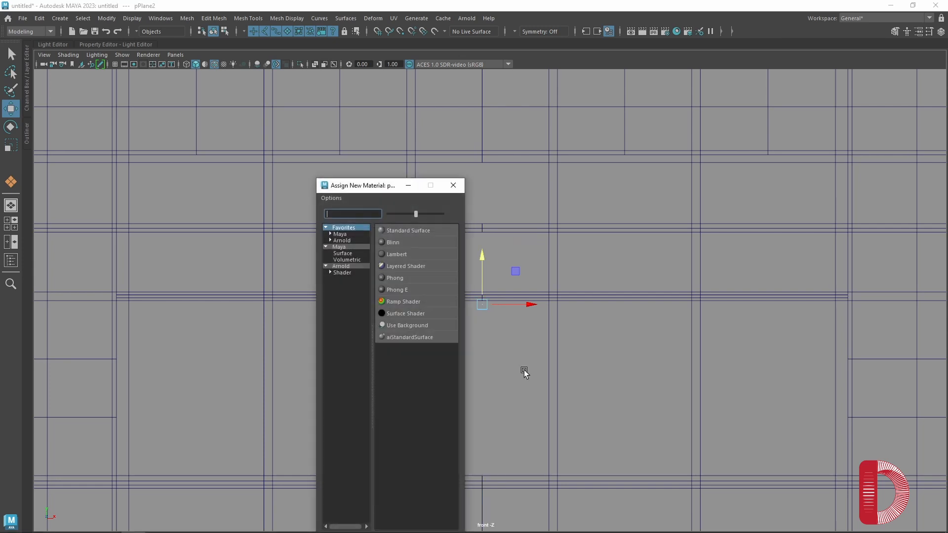
{"action": "left_click", "coordinate": [401, 242]}
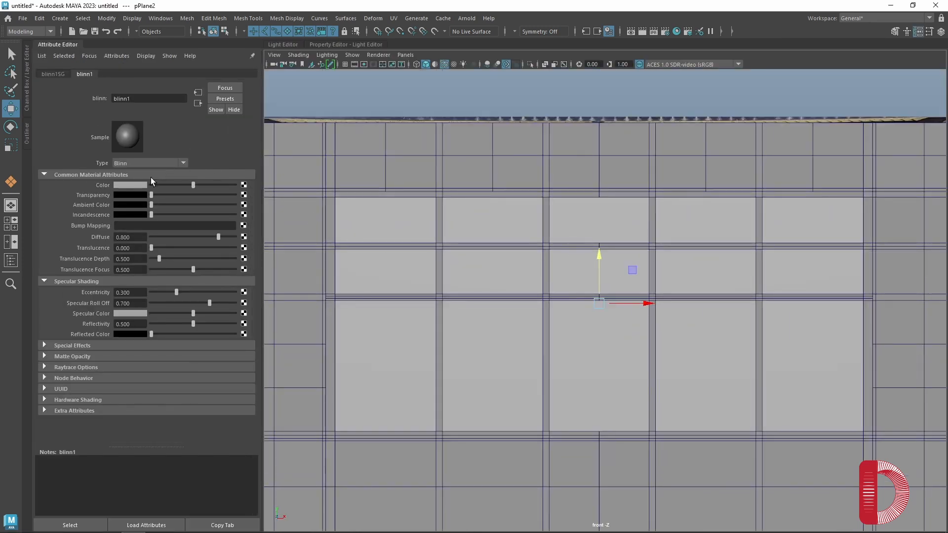
{"action": "left_click_drag", "start_coordinate": [191, 187], "coordinate": [148, 189]}
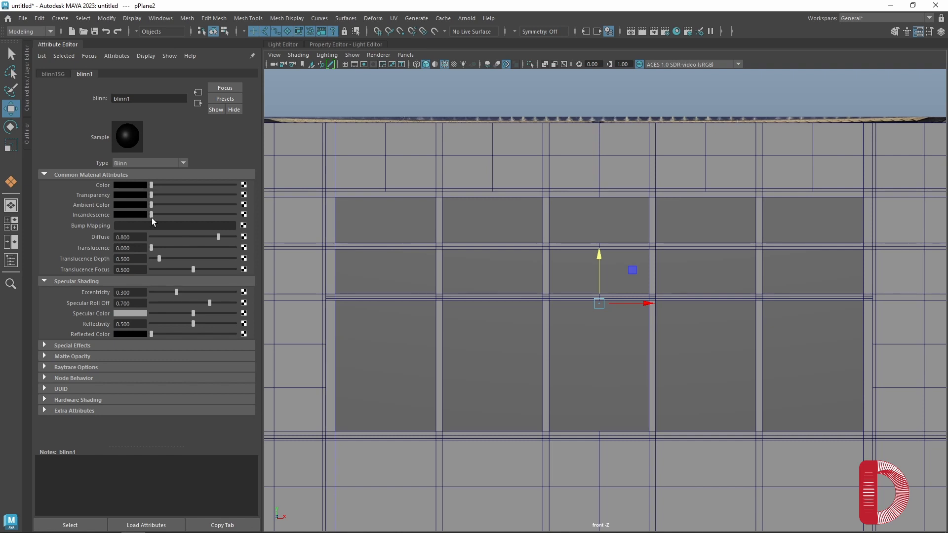
{"action": "left_click_drag", "start_coordinate": [152, 194], "coordinate": [172, 195]}
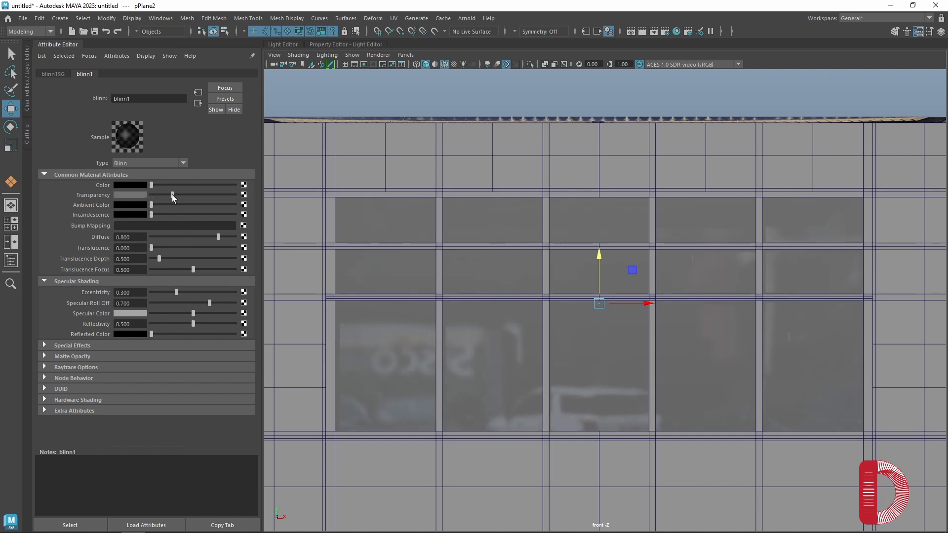
{"action": "left_click", "coordinate": [74, 45]}
Step: Extrude the wall's bottom border edges horizontally out in front of the wall to form a ground surface
{"action": "key", "text": "space"}
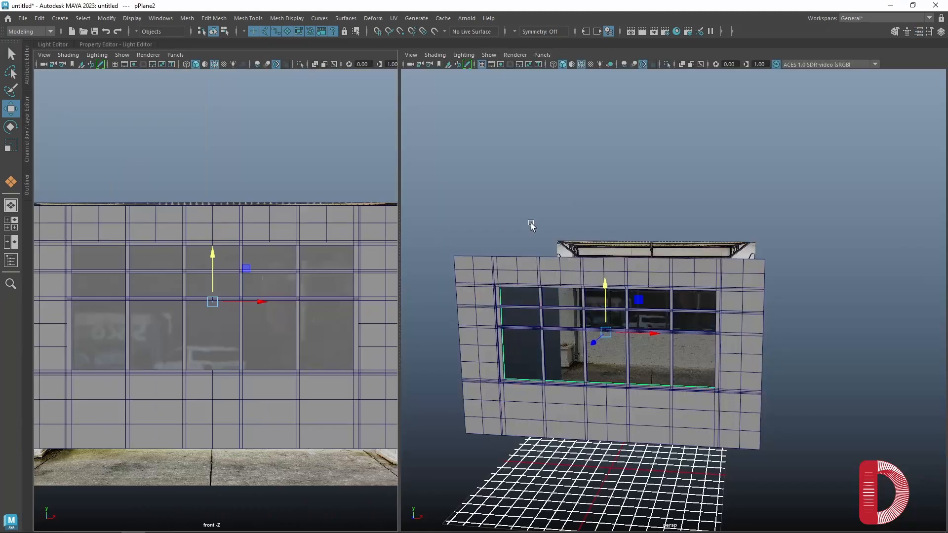
{"action": "key", "text": "space"}
{"action": "middle_click_drag", "start_coordinate": [332, 286], "coordinate": [302, 247], "text": "alt"}
{"action": "left_click", "coordinate": [250, 180]}
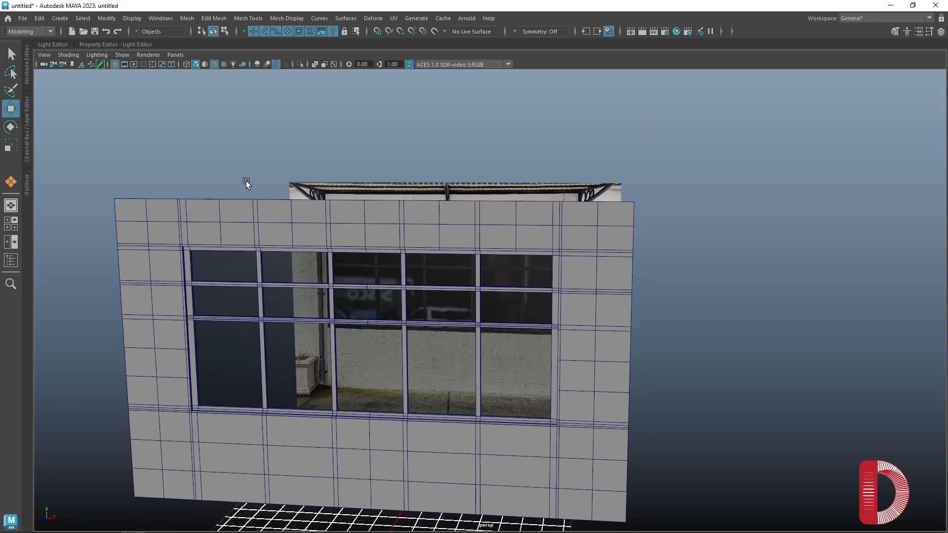
{"action": "left_click_drag", "start_coordinate": [246, 220], "coordinate": [275, 402], "text": "alt"}
{"action": "left_click", "coordinate": [275, 402]}
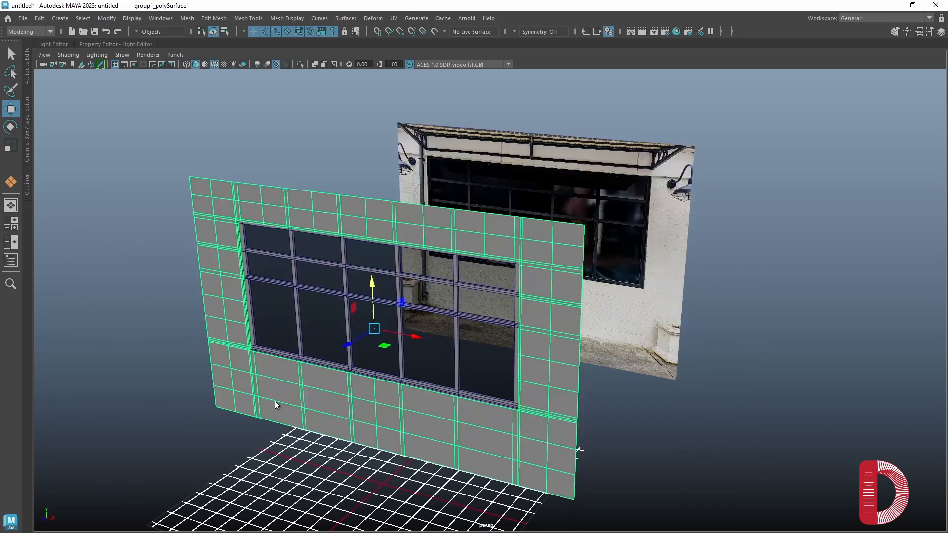
{"action": "right_click", "coordinate": [274, 252]}
{"action": "right_click_drag", "start_coordinate": [268, 251], "coordinate": [257, 256]}
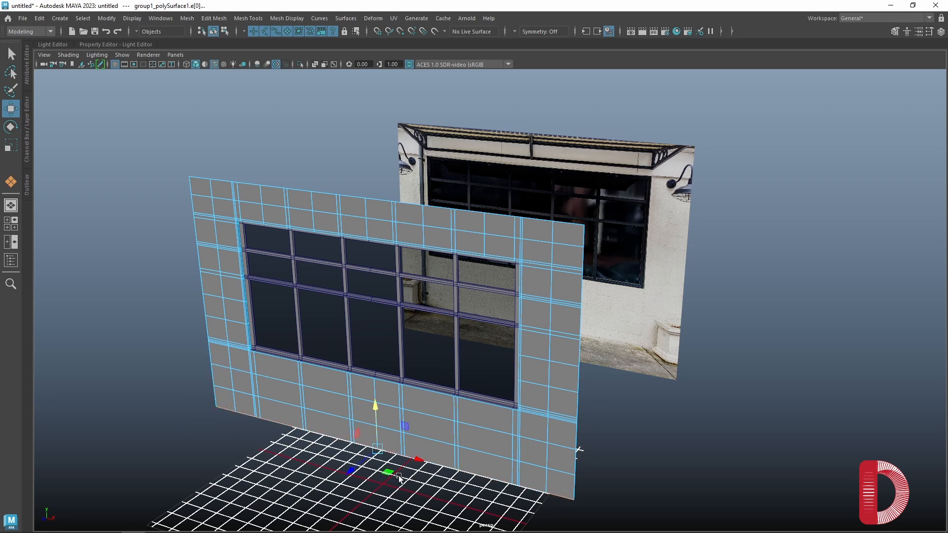
{"action": "left_click_drag", "start_coordinate": [351, 474], "coordinate": [114, 530]}
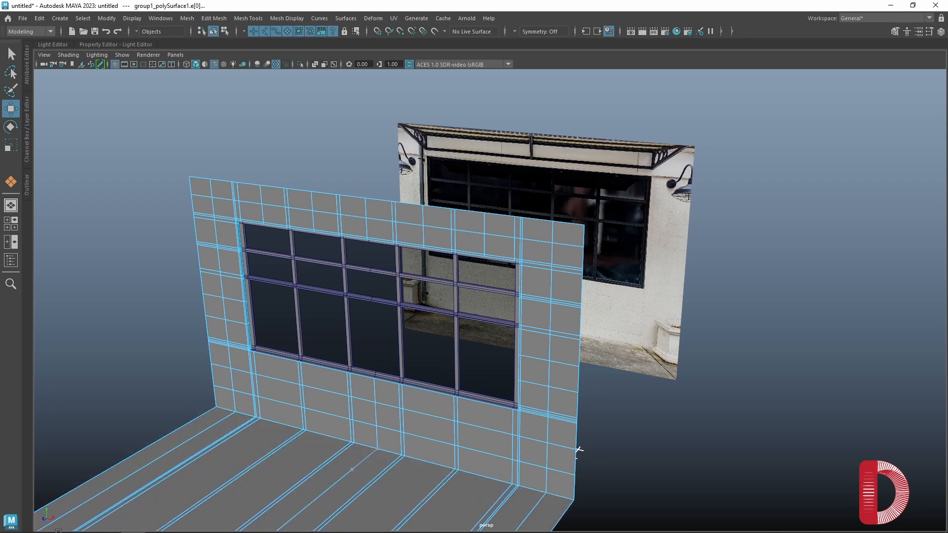
Step: Extract the ground faces from the wall mesh
{"action": "middle_click_drag", "start_coordinate": [262, 400], "coordinate": [286, 336], "text": "alt"}
{"action": "right_click_drag", "start_coordinate": [217, 375], "coordinate": [220, 280]}
{"action": "left_click_drag", "start_coordinate": [230, 362], "coordinate": [154, 303], "text": "alt"}
{"action": "left_click_drag", "start_coordinate": [247, 530], "coordinate": [246, 530]}
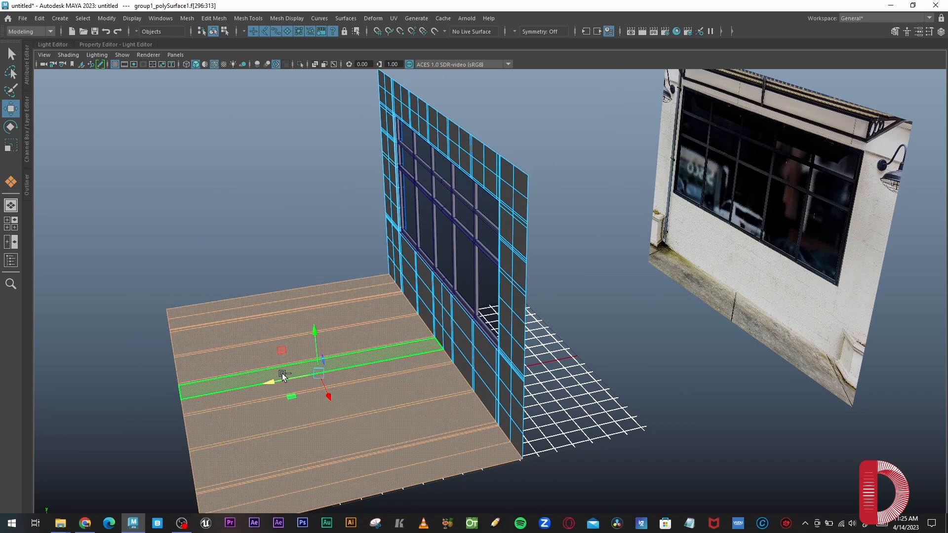
{"action": "right_click_drag", "start_coordinate": [283, 290], "coordinate": [271, 458], "text": "shift"}
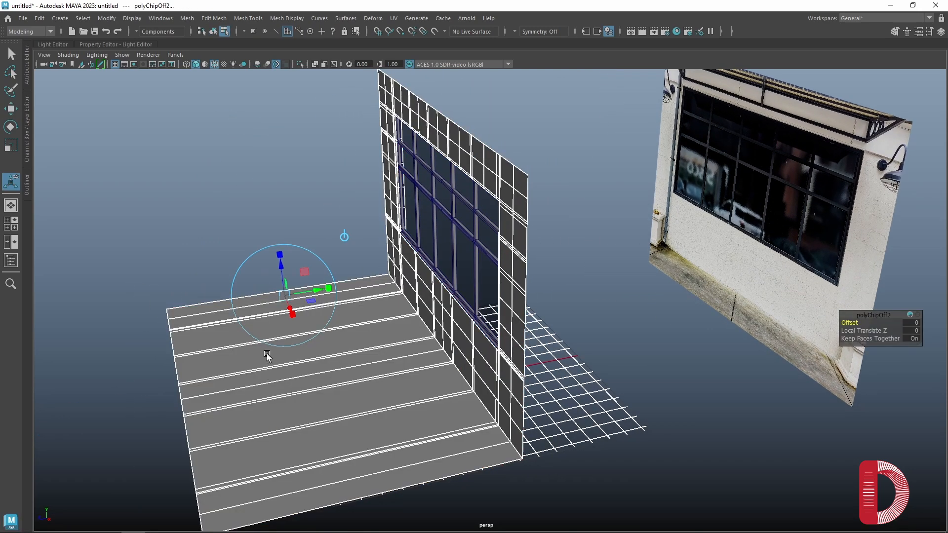
Step: Delete all the interior edges of the extracted ground surface, leaving a single plain face
{"action": "right_click_drag", "start_coordinate": [264, 269], "coordinate": [247, 247]}
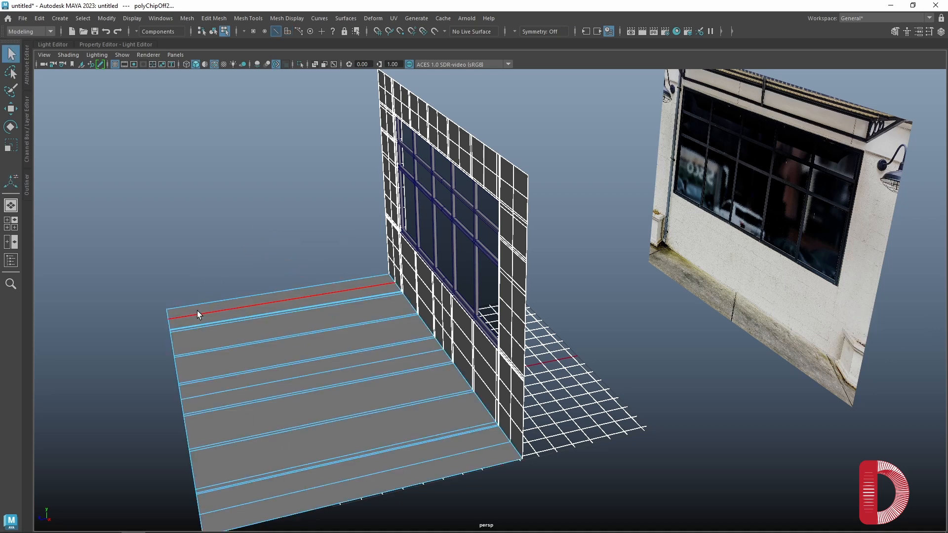
{"action": "left_click_drag", "start_coordinate": [197, 310], "coordinate": [241, 506]}
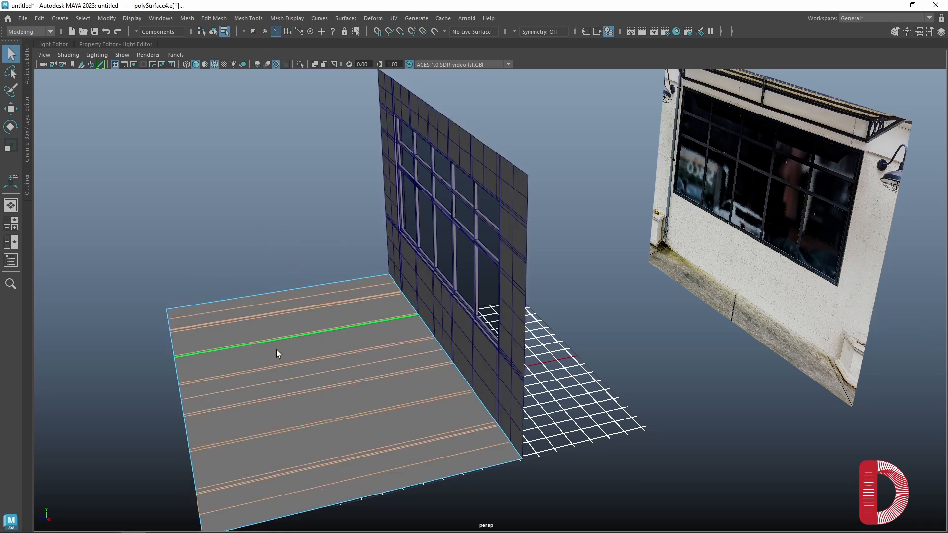
{"action": "left_click_drag", "start_coordinate": [277, 350], "coordinate": [316, 296], "text": "alt"}
{"action": "left_click_drag", "start_coordinate": [331, 256], "coordinate": [321, 452]}
{"action": "left_click_drag", "start_coordinate": [320, 452], "coordinate": [322, 362], "text": "alt"}
{"action": "key", "text": "Delete"}
Step: Insert seven evenly spaced edge loops across the ground's width and four across its depth, and return to object mode
{"action": "right_click_drag", "start_coordinate": [313, 305], "coordinate": [274, 253]}
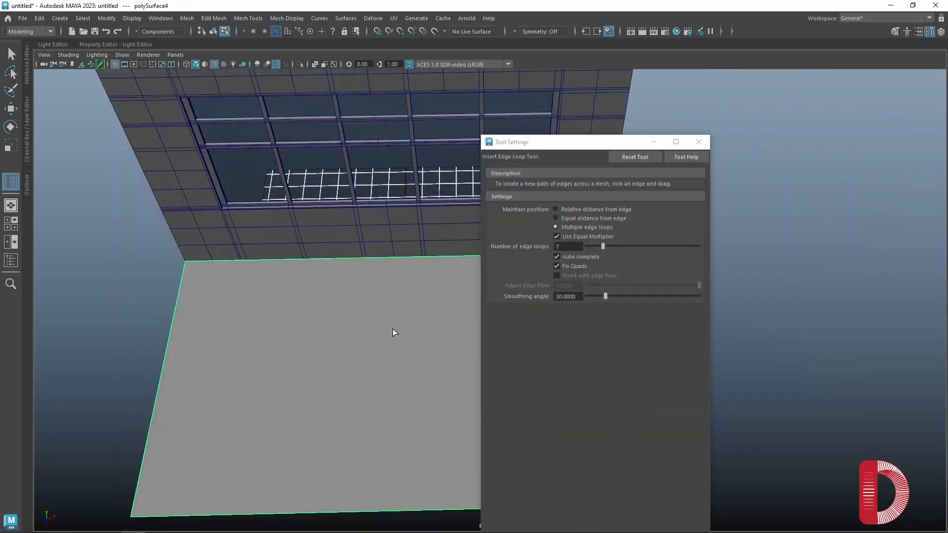
{"action": "left_click_drag", "start_coordinate": [375, 509], "coordinate": [447, 386], "text": "alt"}
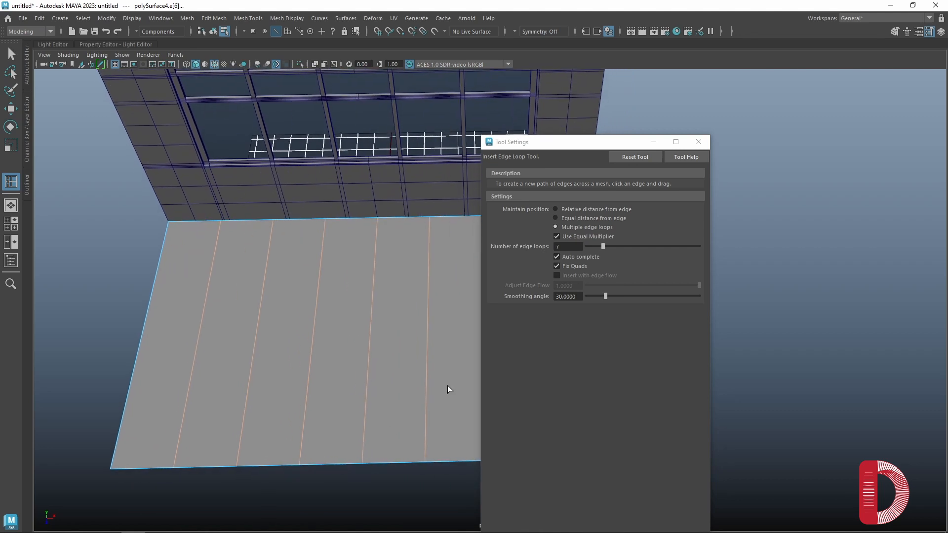
{"action": "left_click", "coordinate": [594, 246]}
{"action": "key", "text": "w"}
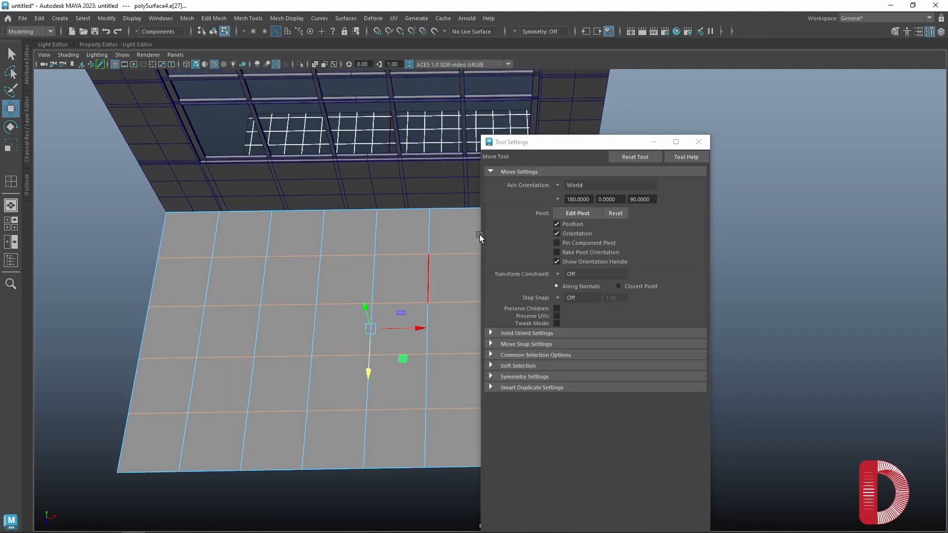
{"action": "left_click", "coordinate": [697, 141]}
{"action": "right_click_drag", "start_coordinate": [442, 251], "coordinate": [490, 250]}
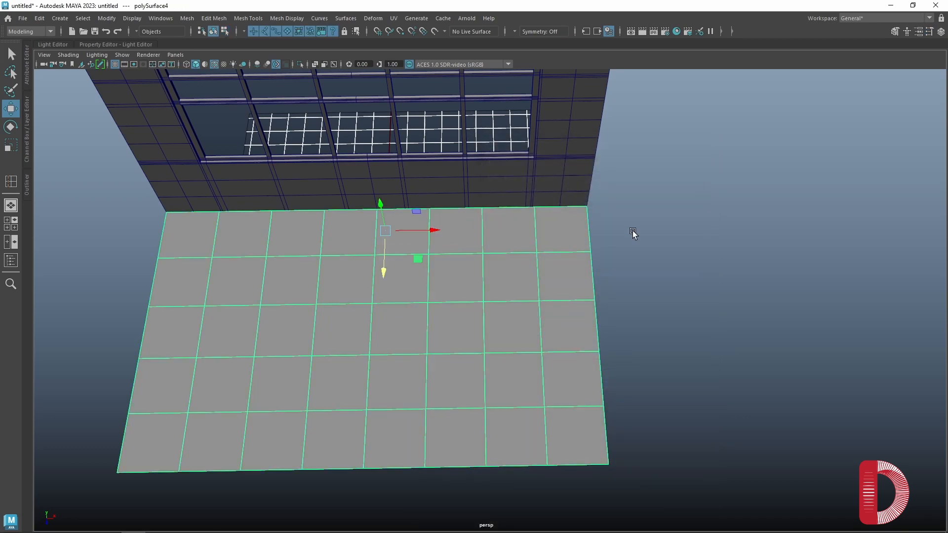
{"action": "left_click", "coordinate": [631, 233]}
Step: Assign a new Ai Standard Surface material to the window frame and make it black
{"action": "left_click_drag", "start_coordinate": [507, 297], "coordinate": [466, 274], "text": "alt"}
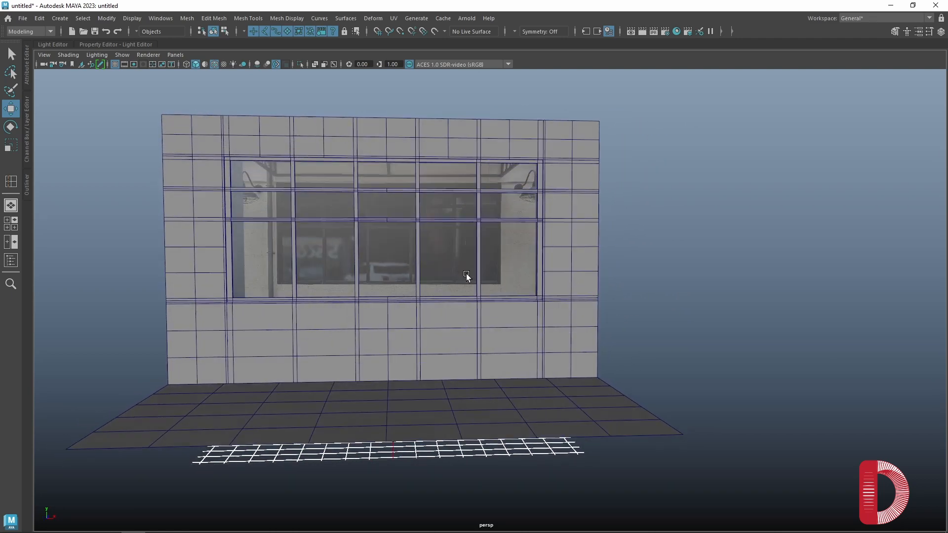
{"action": "left_click", "coordinate": [466, 274]}
{"action": "key", "text": "f"}
{"action": "right_click_drag", "start_coordinate": [376, 249], "coordinate": [375, 408]}
{"action": "right_click_drag", "start_coordinate": [389, 523], "coordinate": [387, 503]}
{"action": "left_click", "coordinate": [404, 232]}
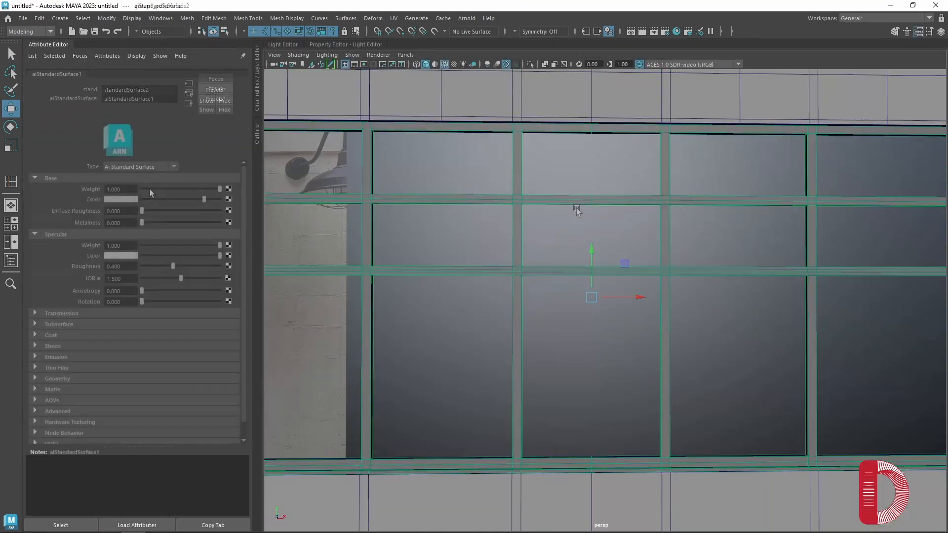
Step: Assign a new aiStandardSurface material to the wall and lighten its base color
{"action": "left_click", "coordinate": [387, 136]}
{"action": "key", "text": "f"}
{"action": "right_click", "coordinate": [387, 136]}
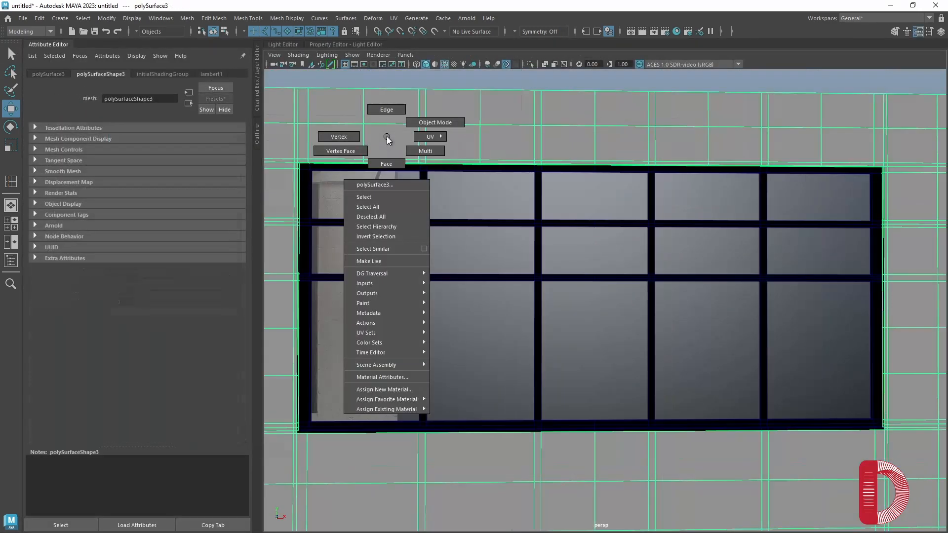
{"action": "left_click", "coordinate": [382, 392]}
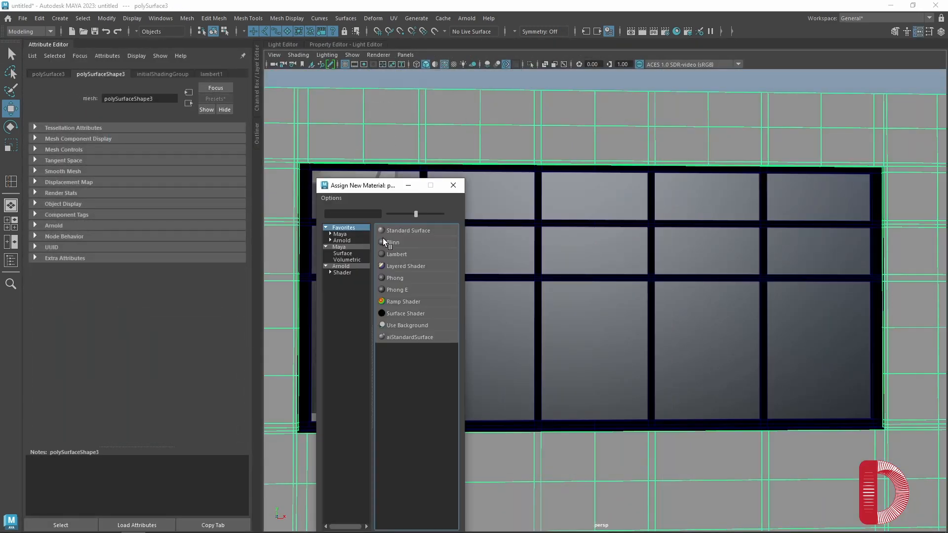
{"action": "left_click", "coordinate": [407, 337]}
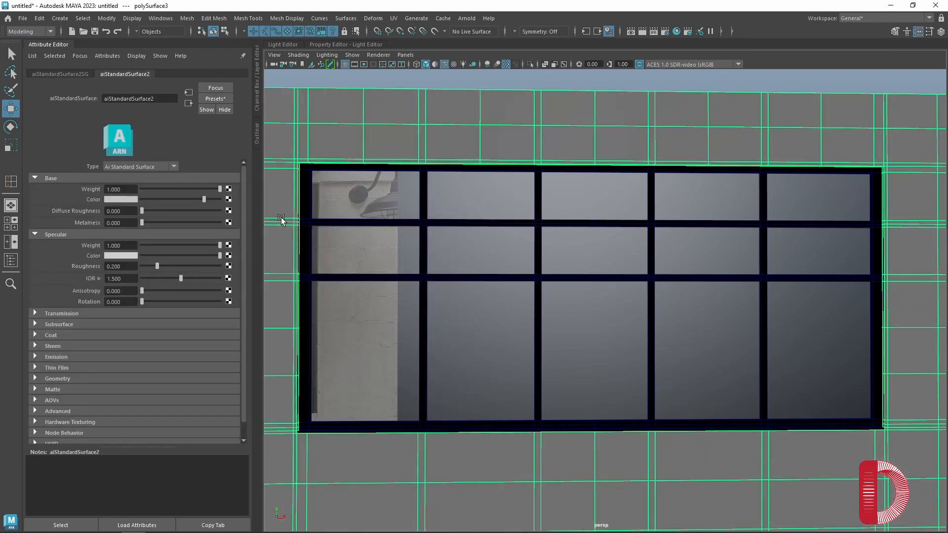
{"action": "left_click_drag", "start_coordinate": [181, 205], "coordinate": [257, 207]}
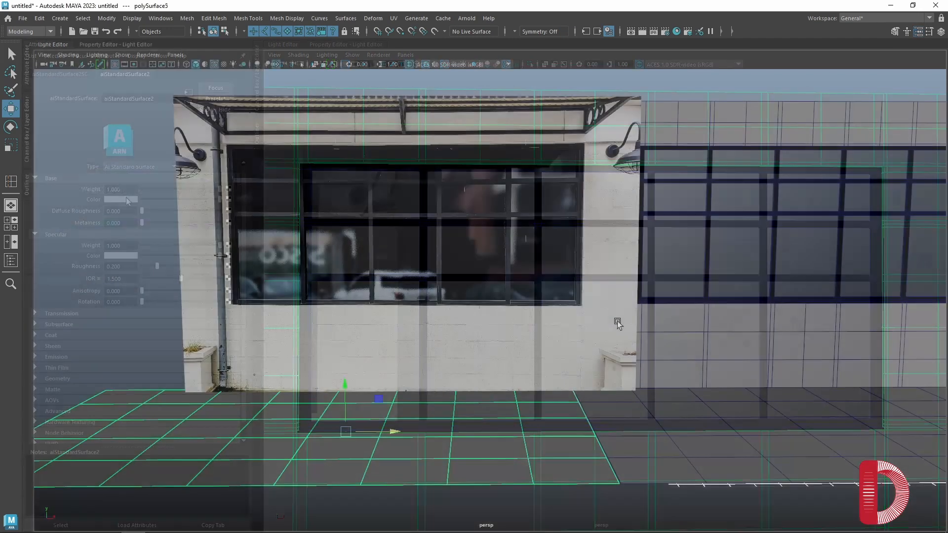
{"action": "middle_click_drag", "start_coordinate": [616, 322], "coordinate": [218, 306], "text": "alt"}
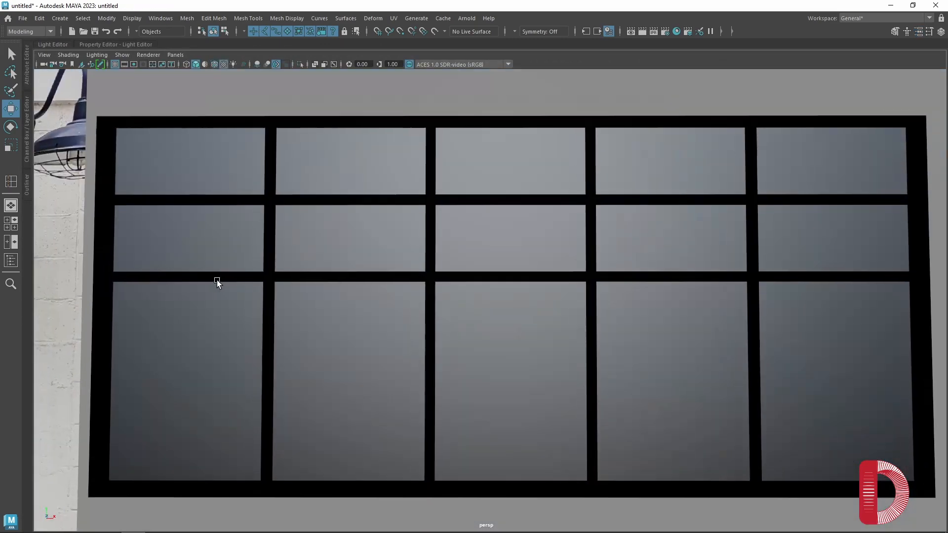
{"action": "middle_click_drag", "start_coordinate": [217, 280], "coordinate": [662, 276], "text": "alt"}
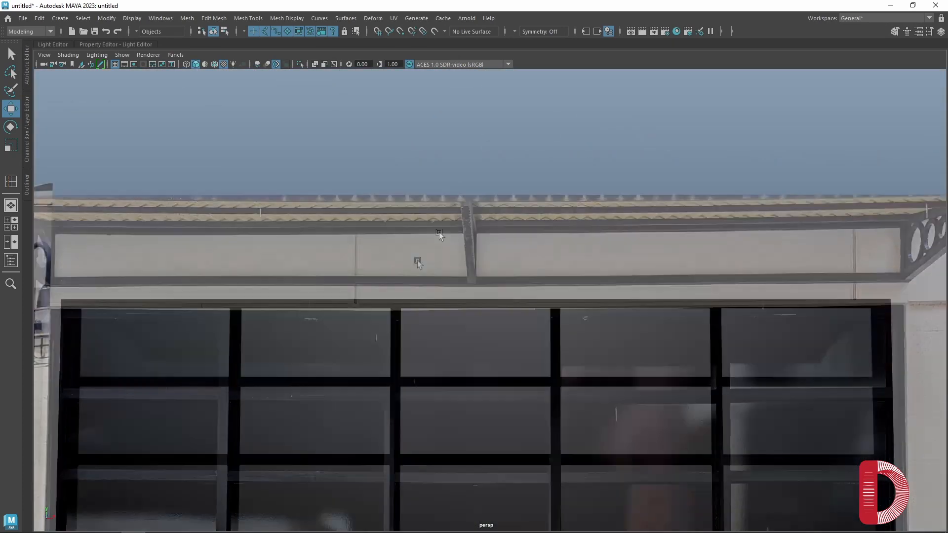
{"action": "middle_click_drag", "start_coordinate": [412, 261], "coordinate": [434, 66], "text": "alt"}
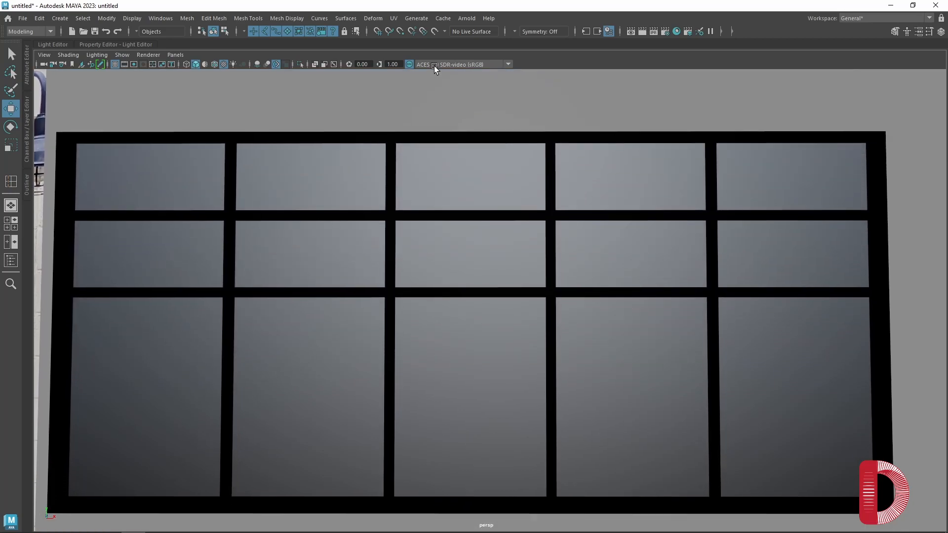
{"action": "left_click_drag", "start_coordinate": [433, 66], "coordinate": [588, 328], "text": "alt"}
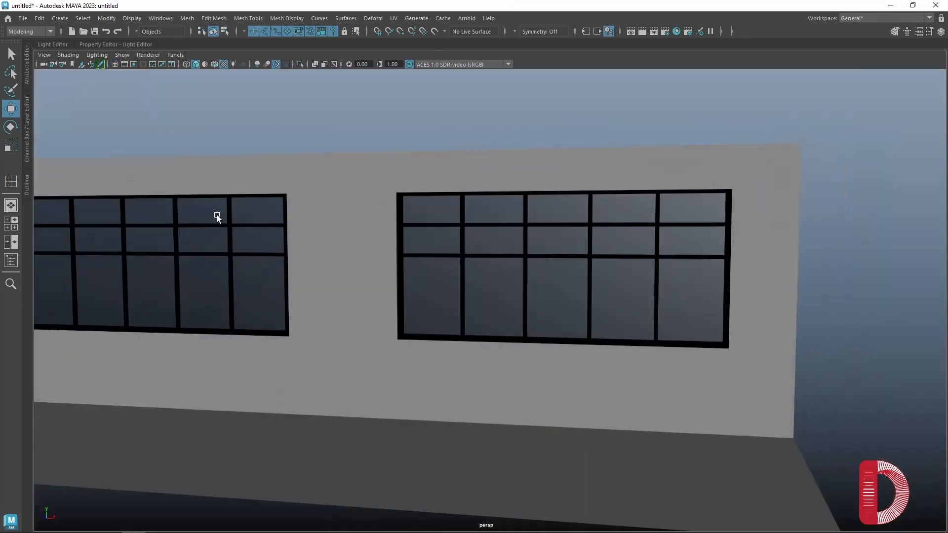
{"action": "left_click_drag", "start_coordinate": [216, 216], "coordinate": [374, 317], "text": "alt"}
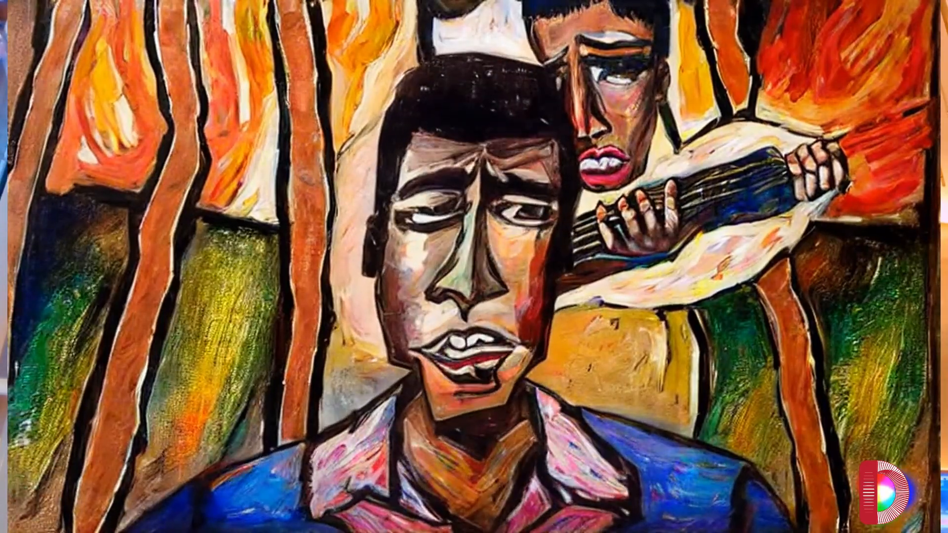